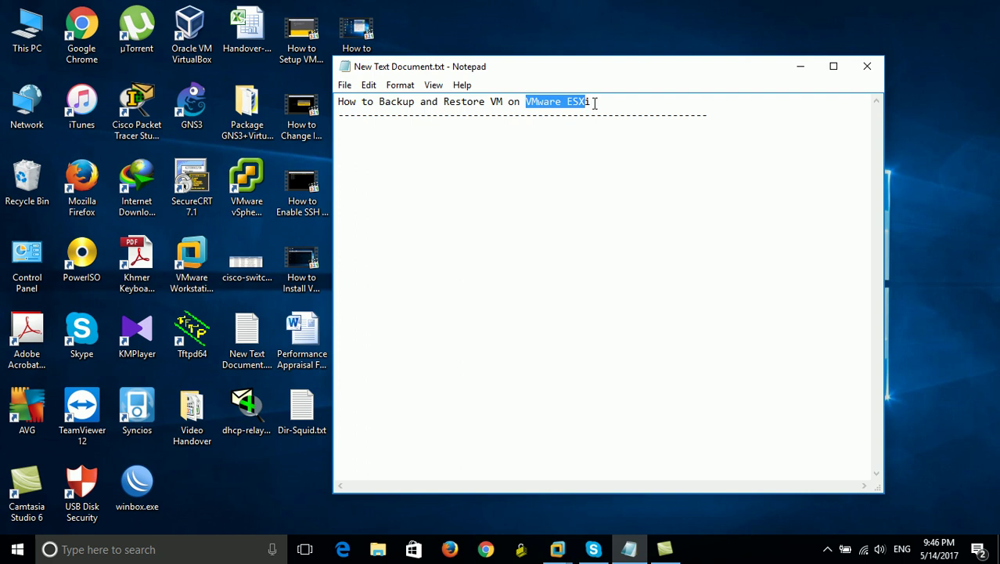
- Trim the dashed underline in the Notepad document so it ends level with the title line
left_click(557, 146)
left_click_drag(598, 115, 750, 117)
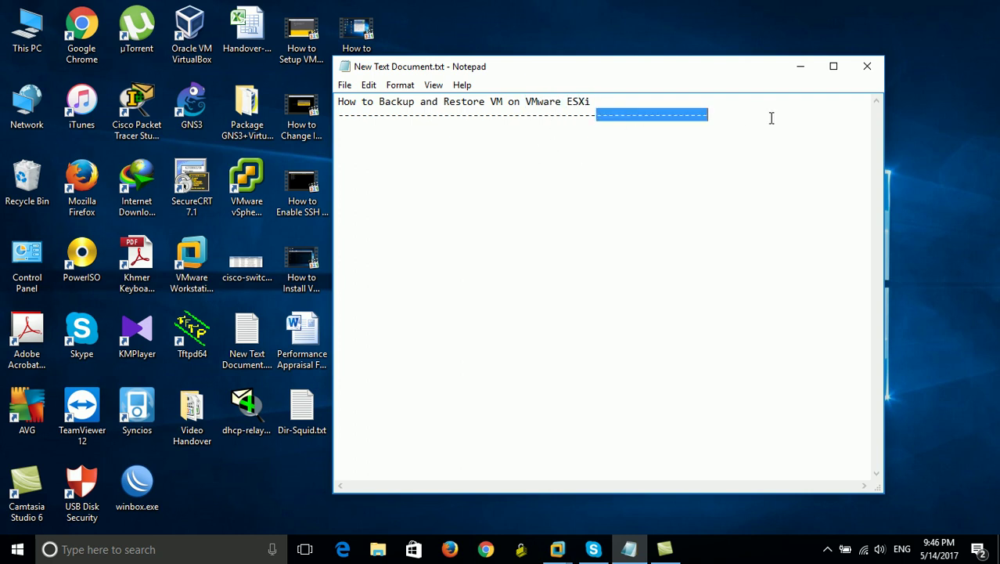
key("Delete")
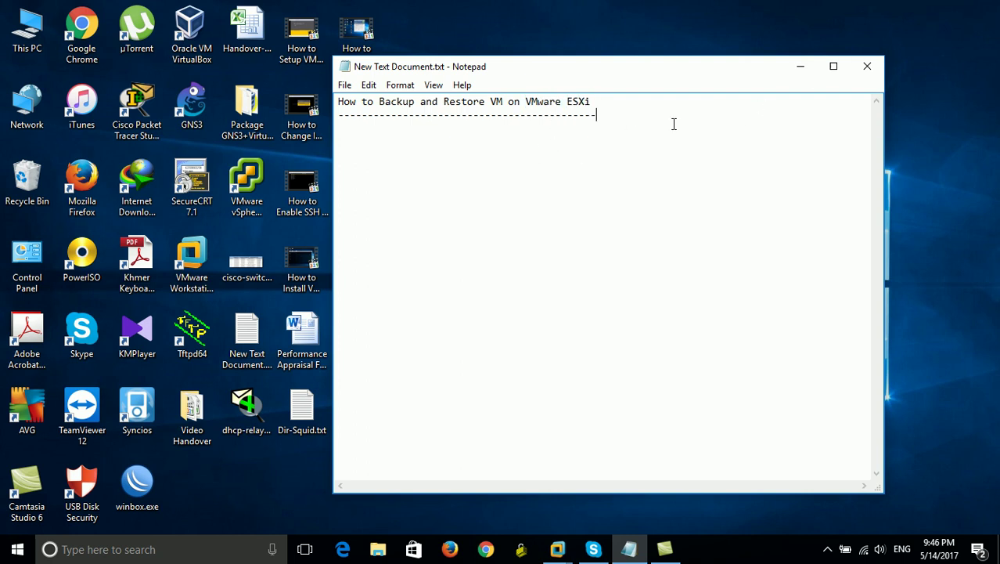
left_click_drag(404, 107, 601, 102)
left_click(555, 115)
key("shift+Right")
left_click(648, 119)
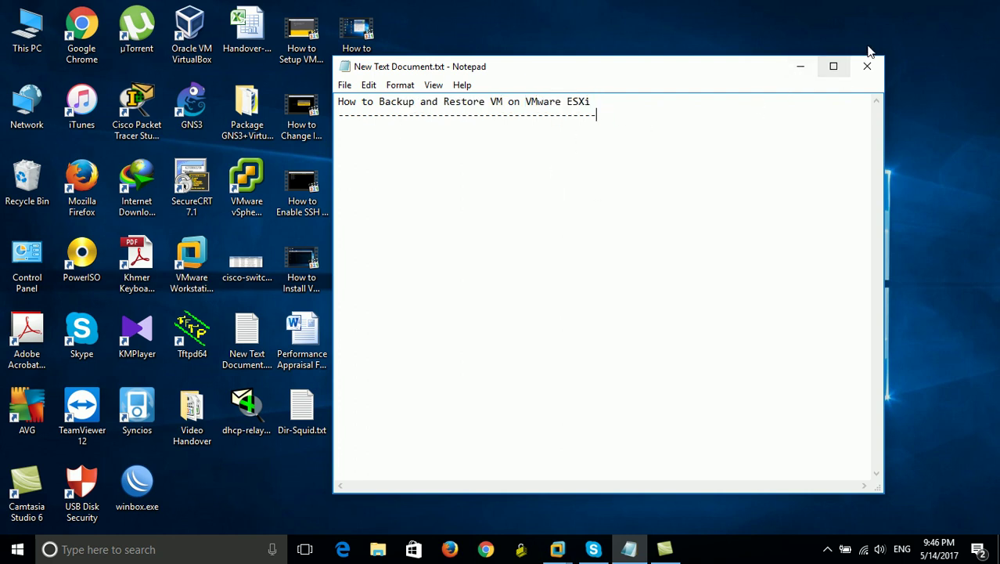
- Minimize the Notepad window and refresh the desktop
left_click(800, 66)
right_click(604, 103)
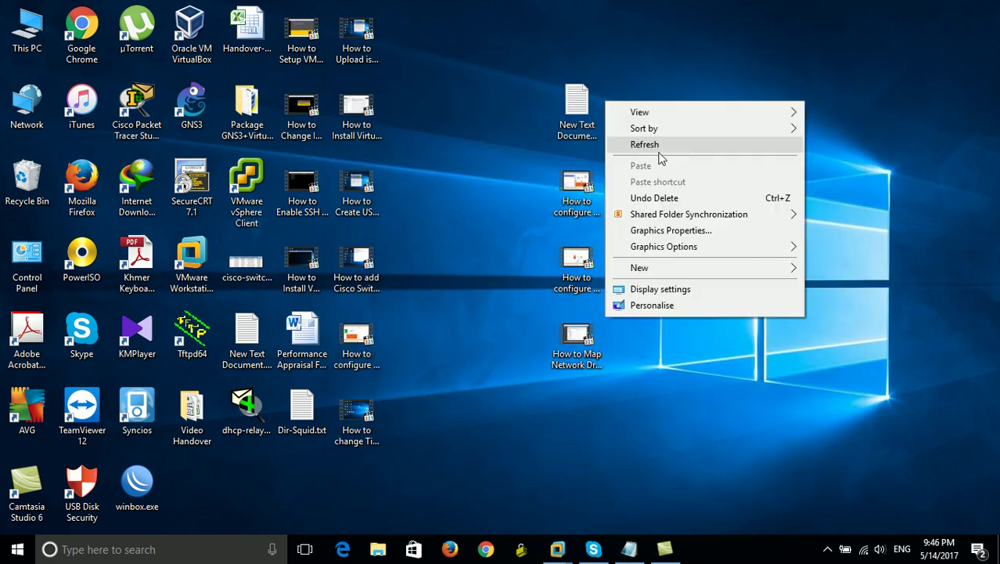
left_click(660, 147)
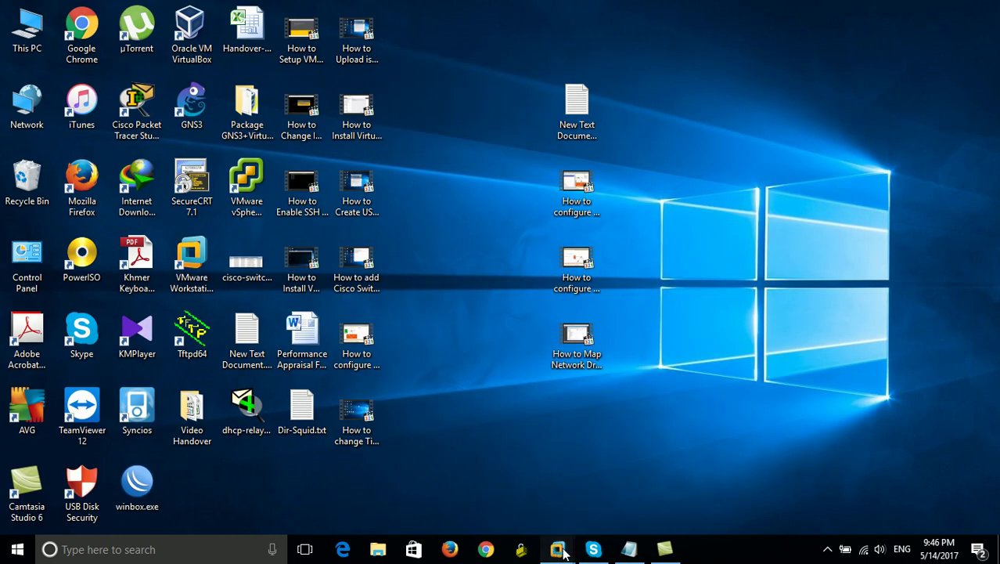
- Switch to VMware Workstation, examine the VMware ESXi 6 machine's console for its management address, and minimize the window
mouse_move(559, 552)
left_click(767, 464)
left_click(579, 281)
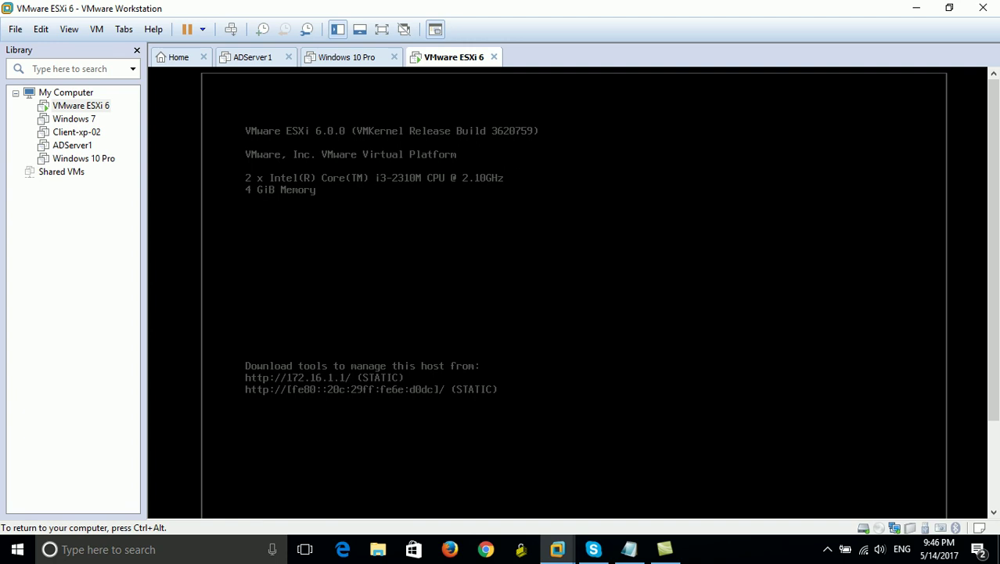
key("ctrl+alt")
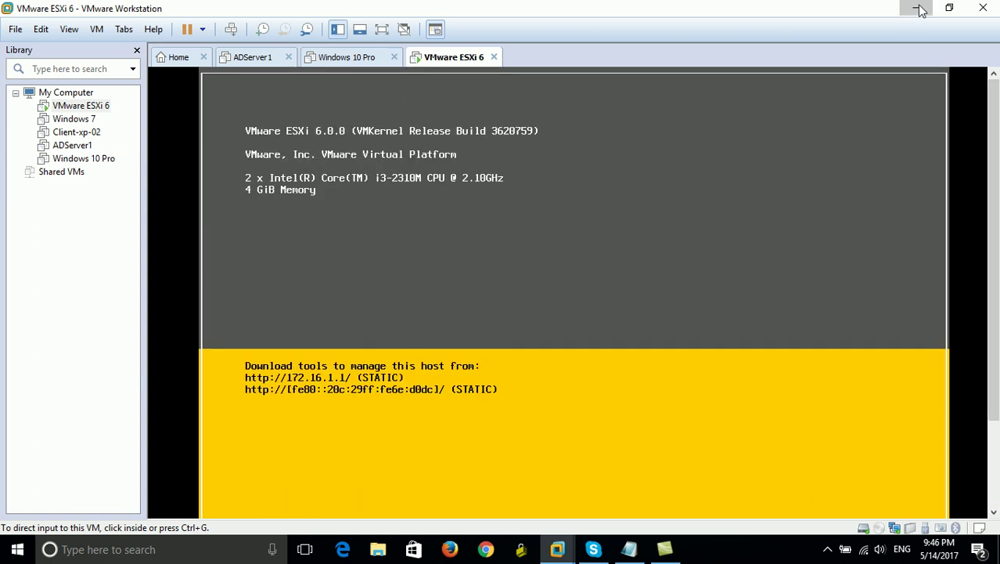
scroll(994, 117, "down", 1)
scroll(992, 313, "down", 1)
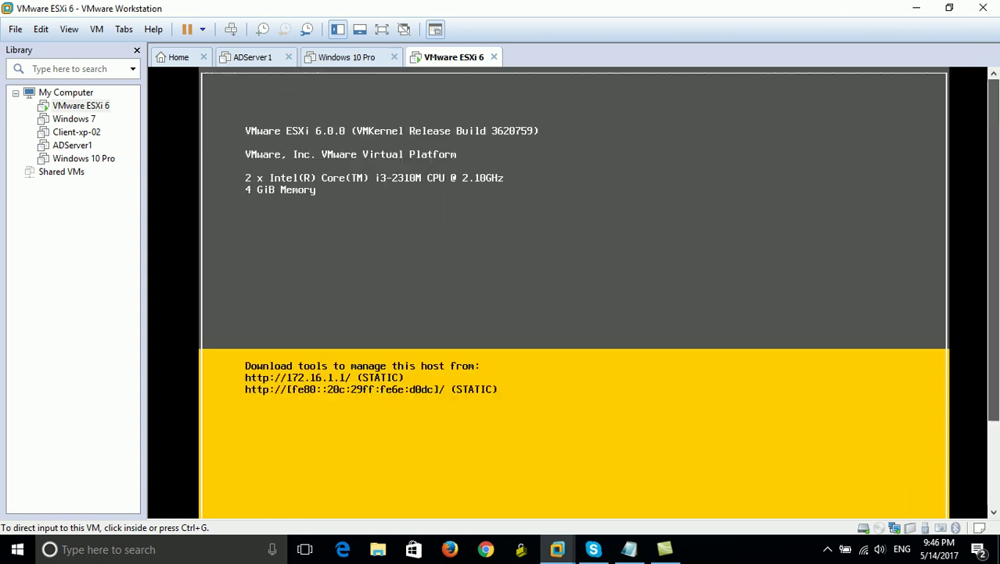
scroll(709, 84, "up", 2)
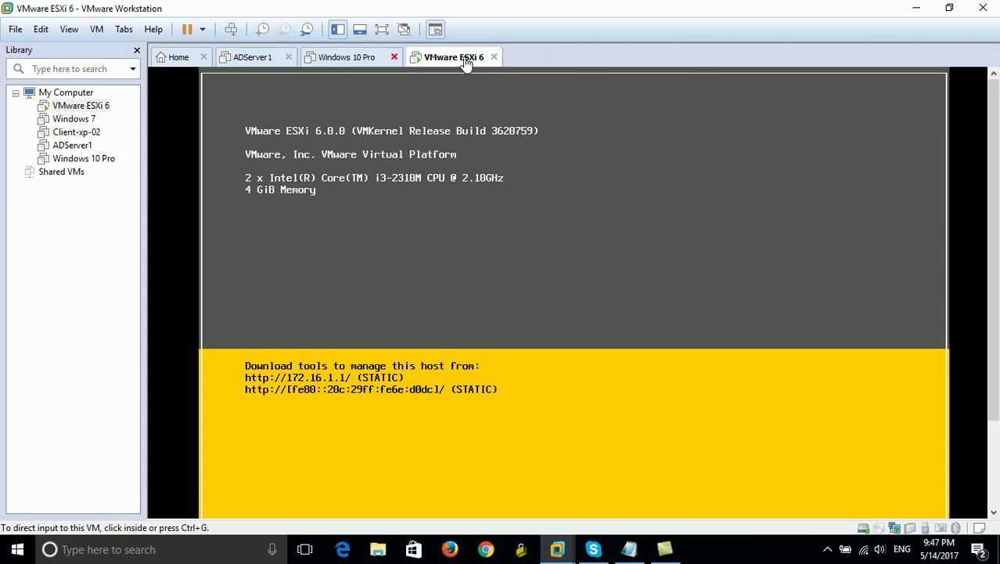
left_click(930, 7)
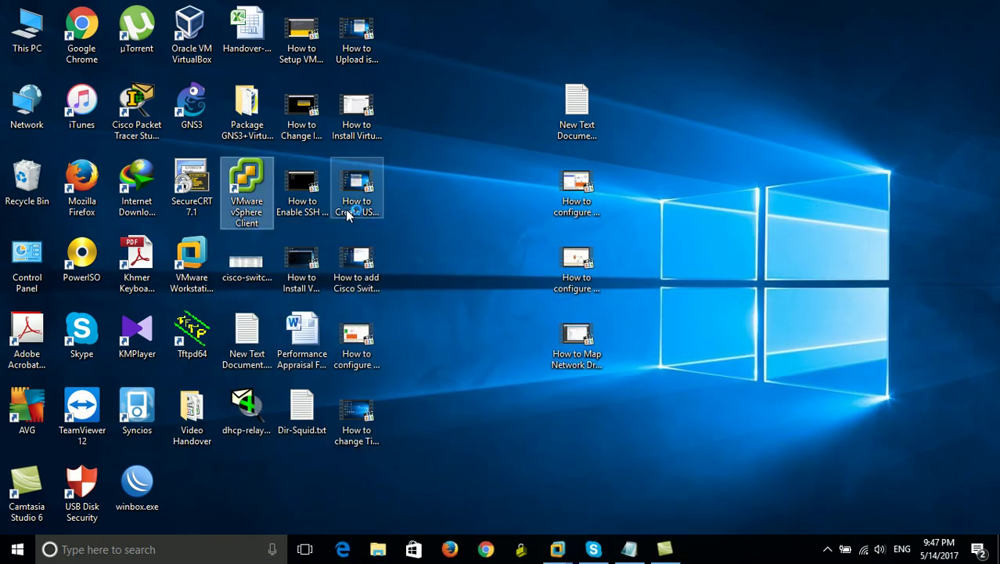
- Log in to the host 172.16.1.1 through VMware vSphere Client as root with the account password, and dismiss the evaluation notice
mouse_move(559, 548)
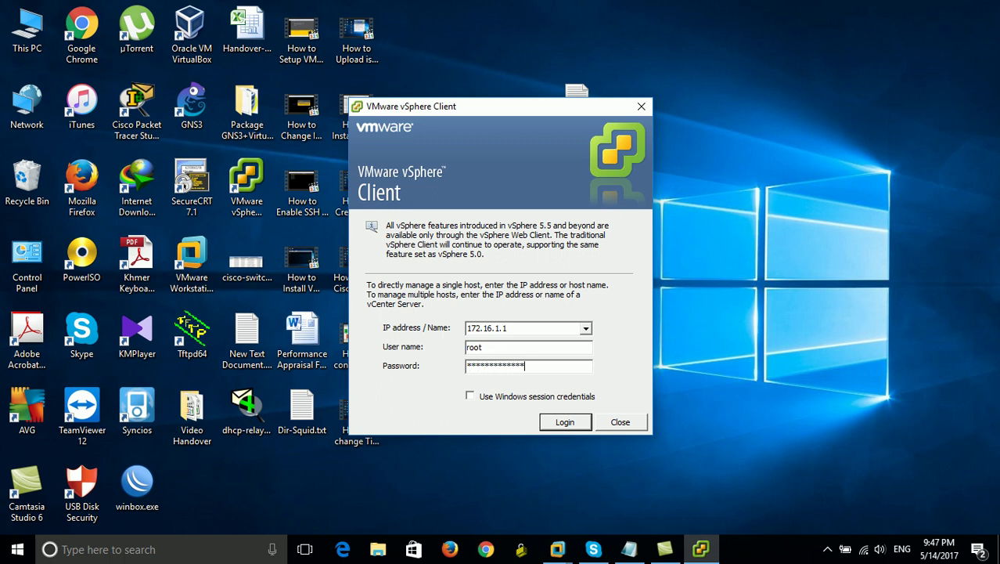
left_click(553, 422)
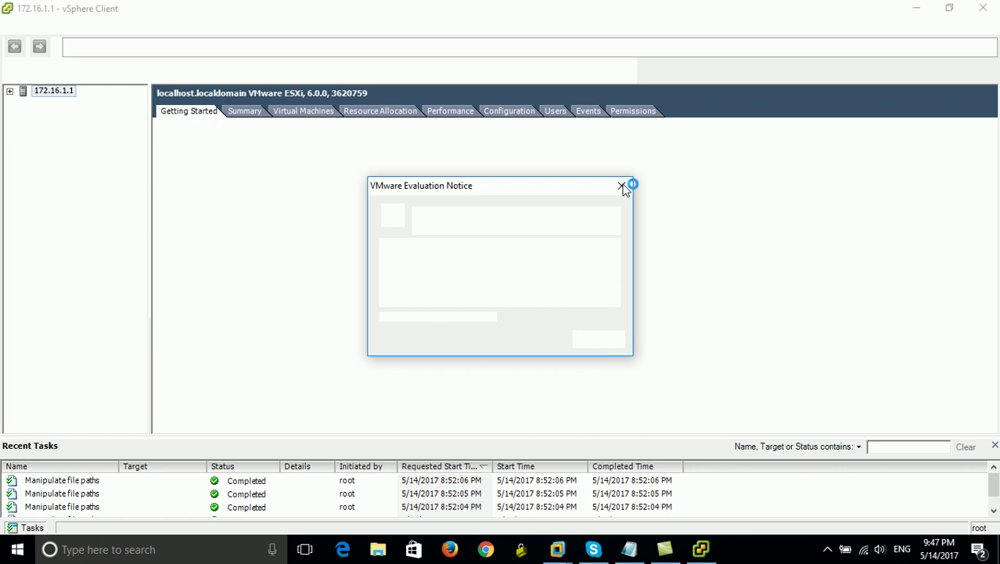
left_click(622, 186)
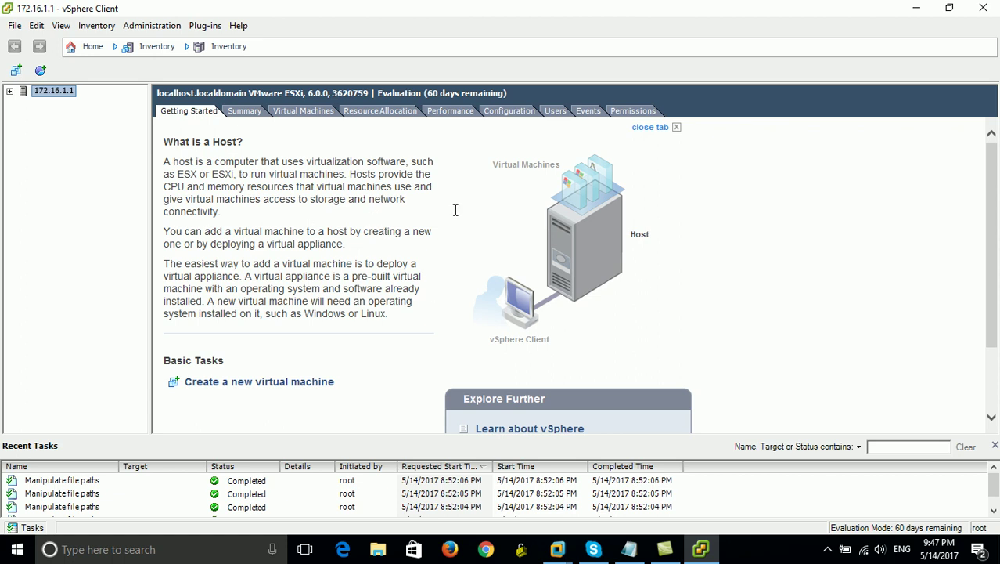
- Expand the host 172.16.1.1 in the inventory tree to list its virtual machines
left_click(9, 91)
left_click_drag(184, 146, 276, 178)
left_click(304, 238)
- Switch to VMware Workstation to check the VMware ESXi 6 machine, and return to vSphere Client
left_click(678, 554)
left_click(669, 551)
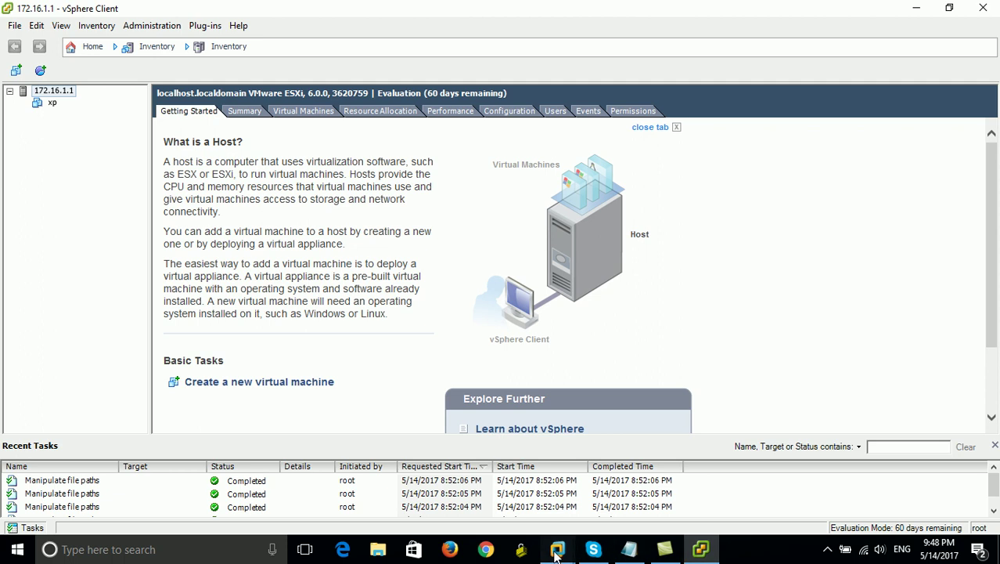
left_click(803, 458)
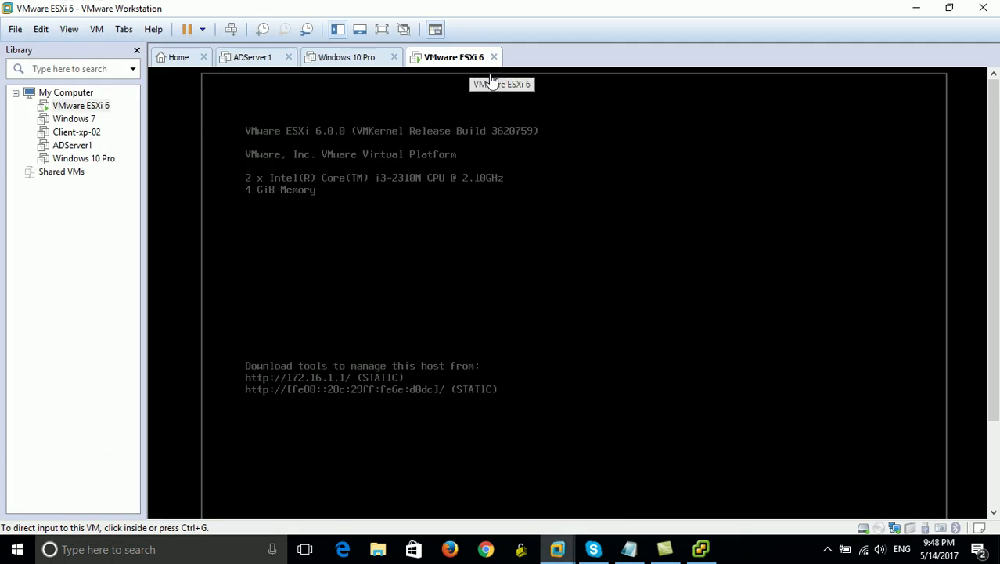
left_click(918, 9)
- Compare the Getting Started pages of the xp virtual machine and the host 172.16.1.1
left_click(52, 104)
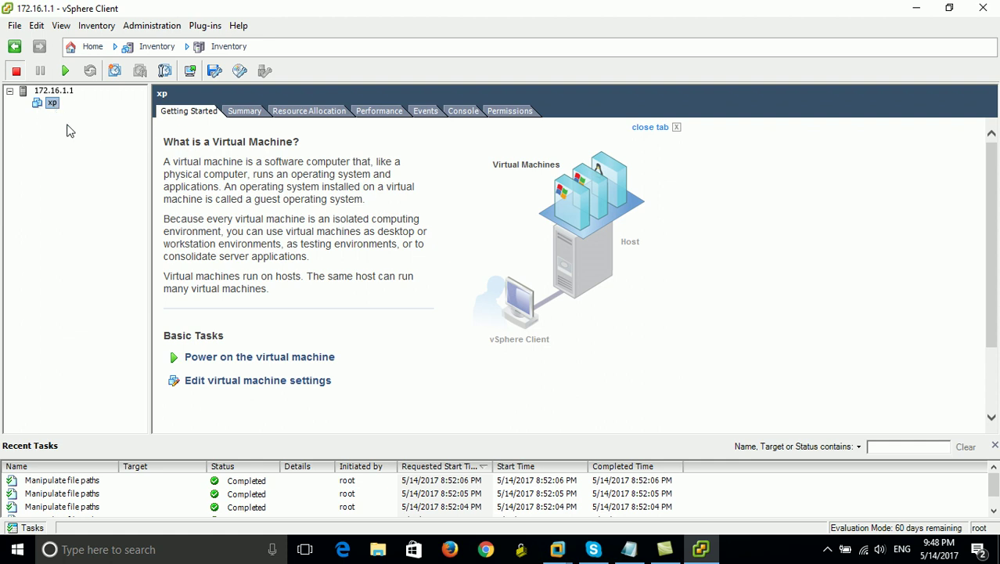
left_click_drag(166, 137, 312, 142)
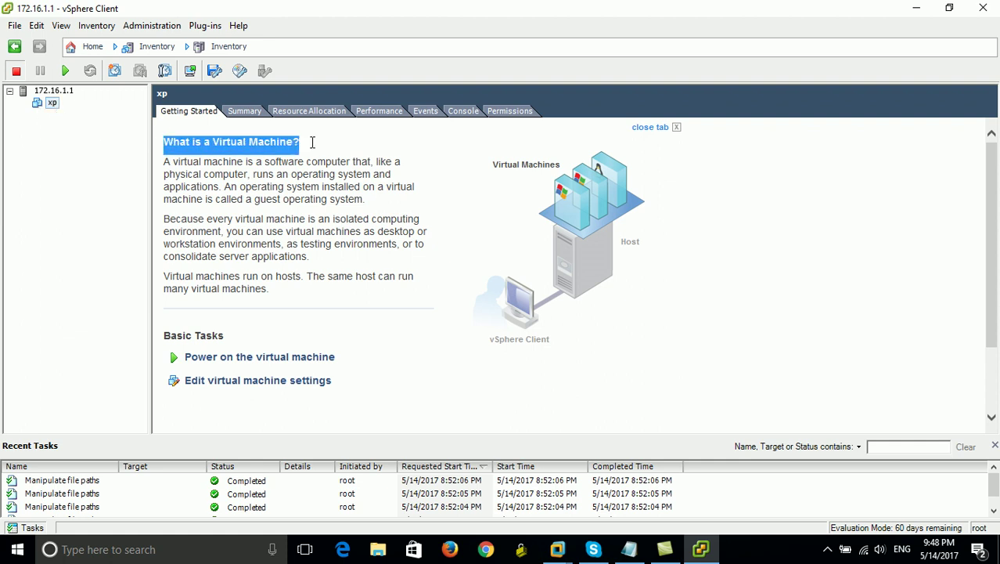
left_click(311, 189)
left_click_drag(217, 141, 317, 145)
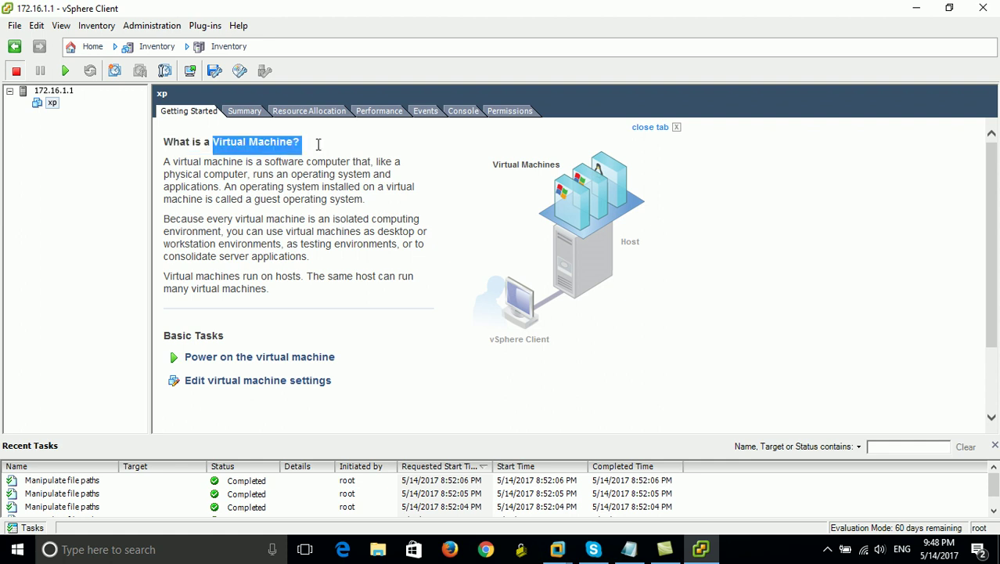
left_click(53, 92)
left_click_drag(162, 142, 269, 143)
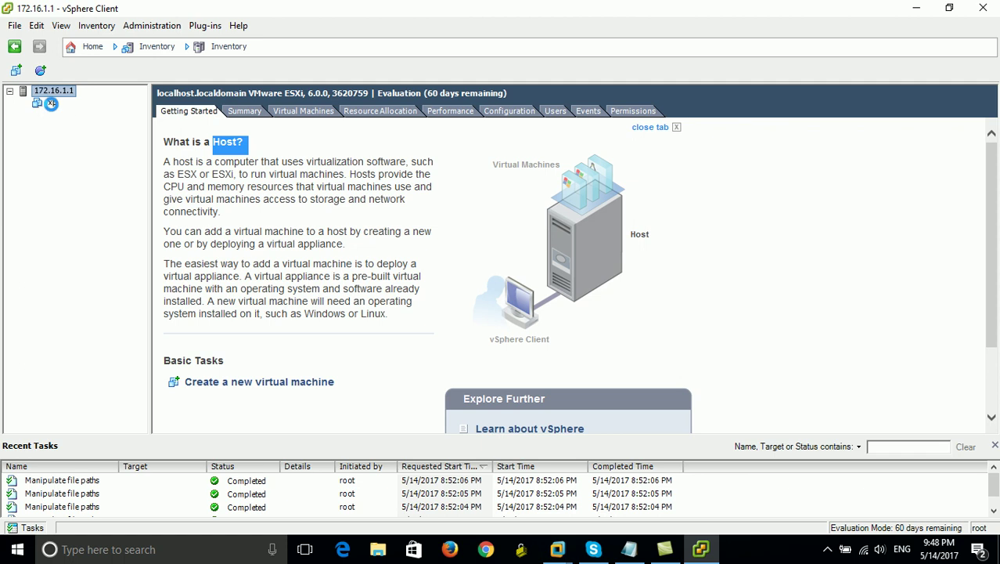
left_click(52, 102)
left_click_drag(203, 141, 311, 141)
left_click(314, 213)
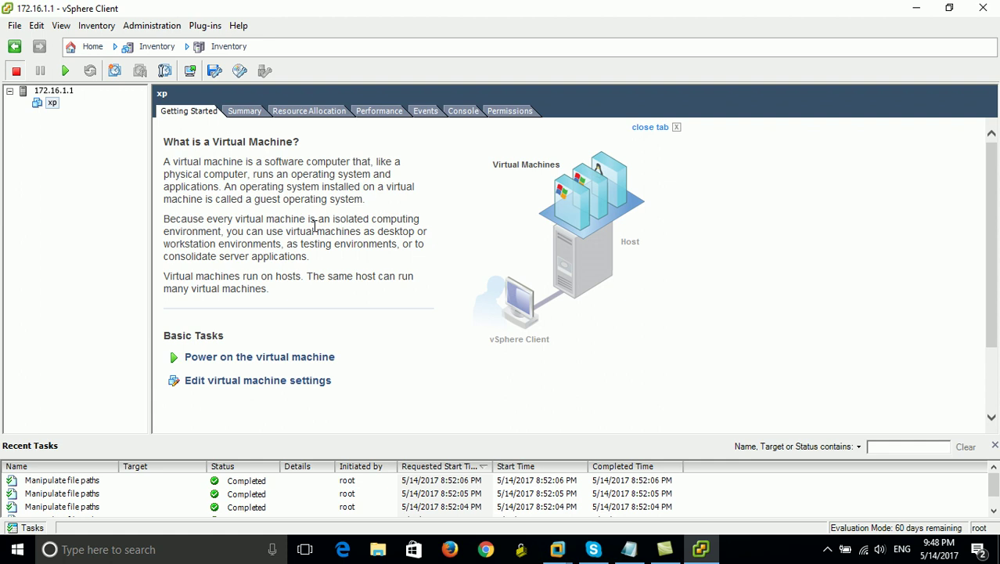
left_click(49, 92)
left_click(51, 103)
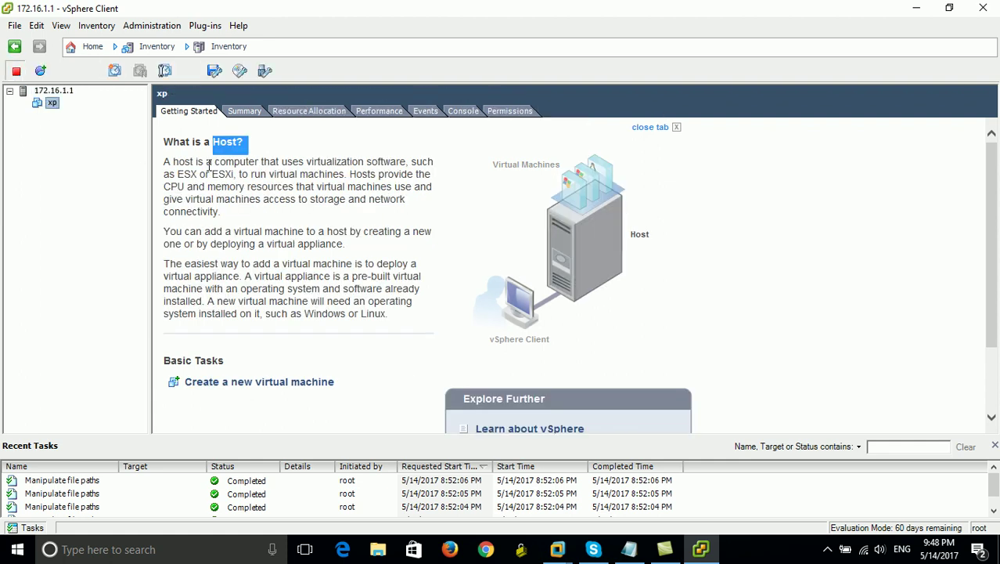
left_click(55, 91)
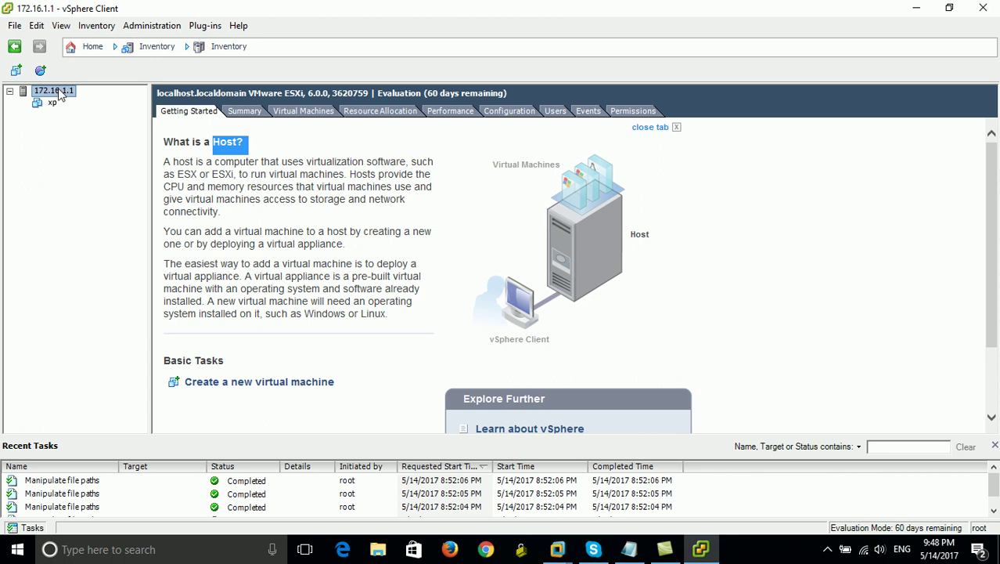
left_click(258, 189)
left_click(49, 102)
left_click(54, 92)
left_click(52, 104)
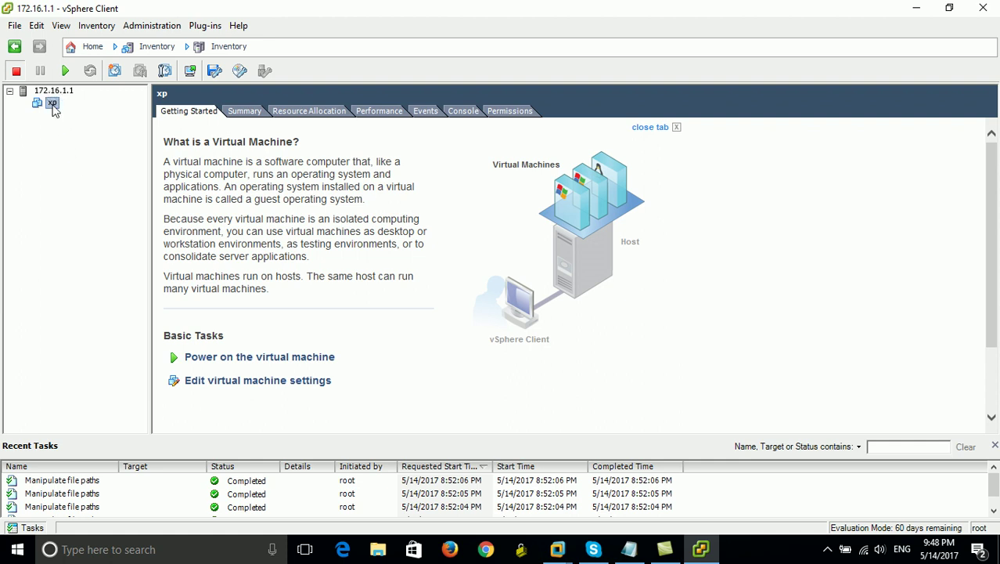
left_click(58, 91)
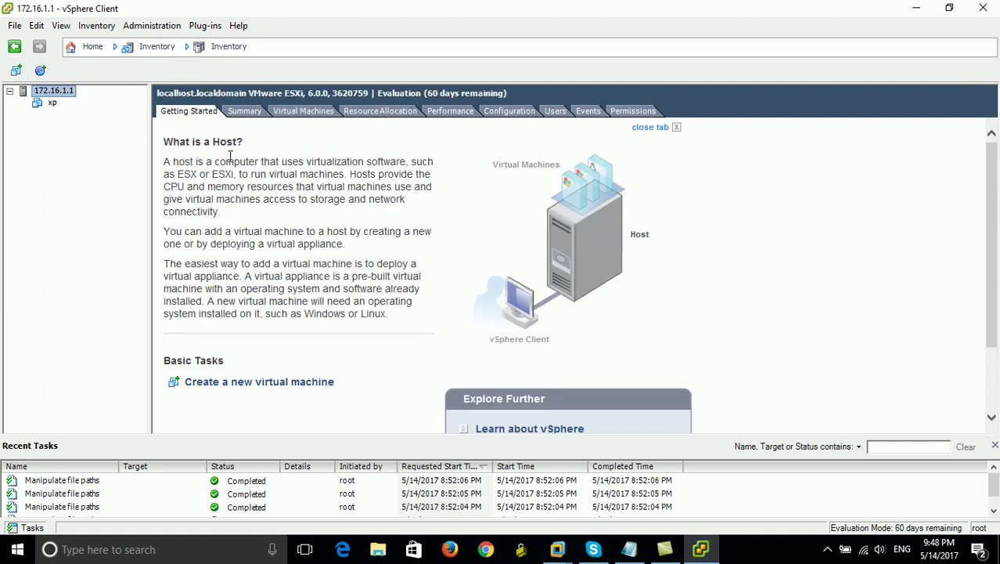
left_click(51, 103)
left_click(58, 92)
left_click(52, 103)
left_click(61, 92)
left_click(52, 103)
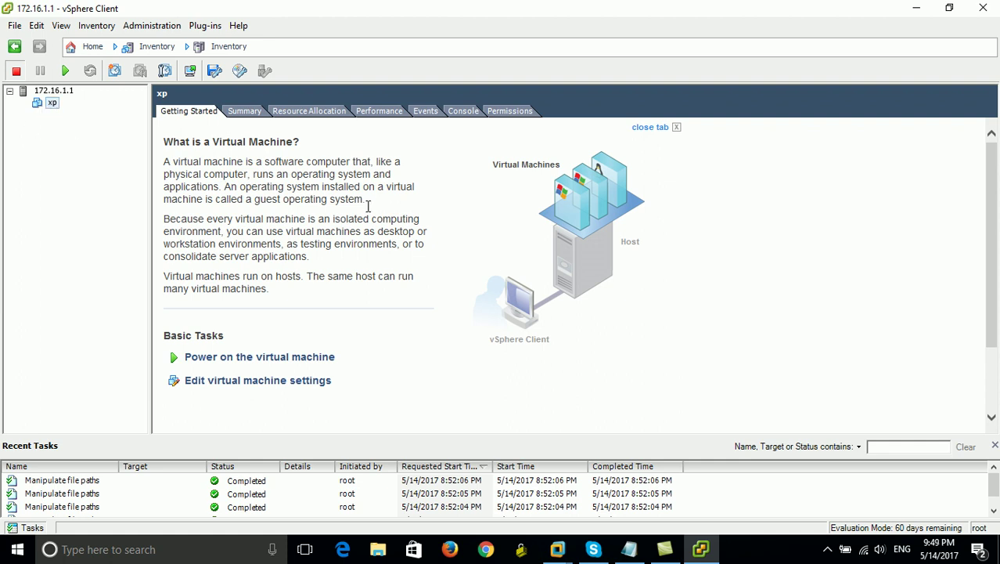
left_click(67, 93)
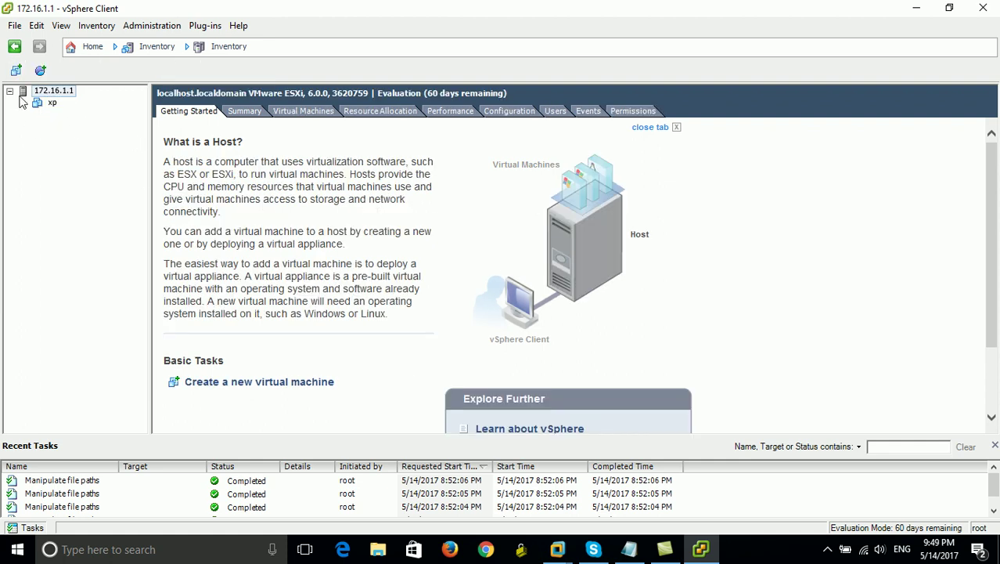
left_click(55, 104)
- Open the storage configuration of host 172.16.1.1, select datastore1, and widen the Identification and Device columns
left_click(55, 93)
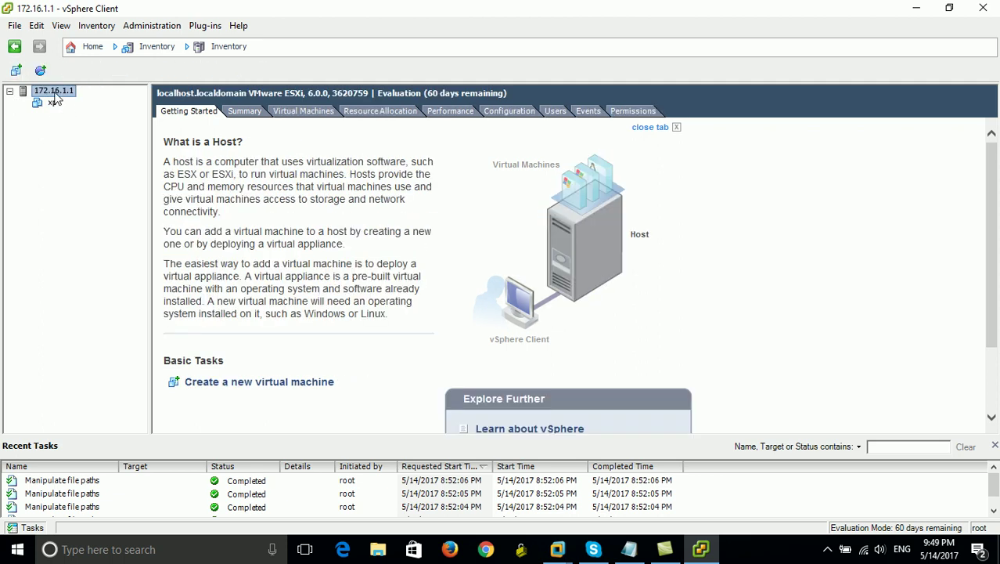
left_click(516, 111)
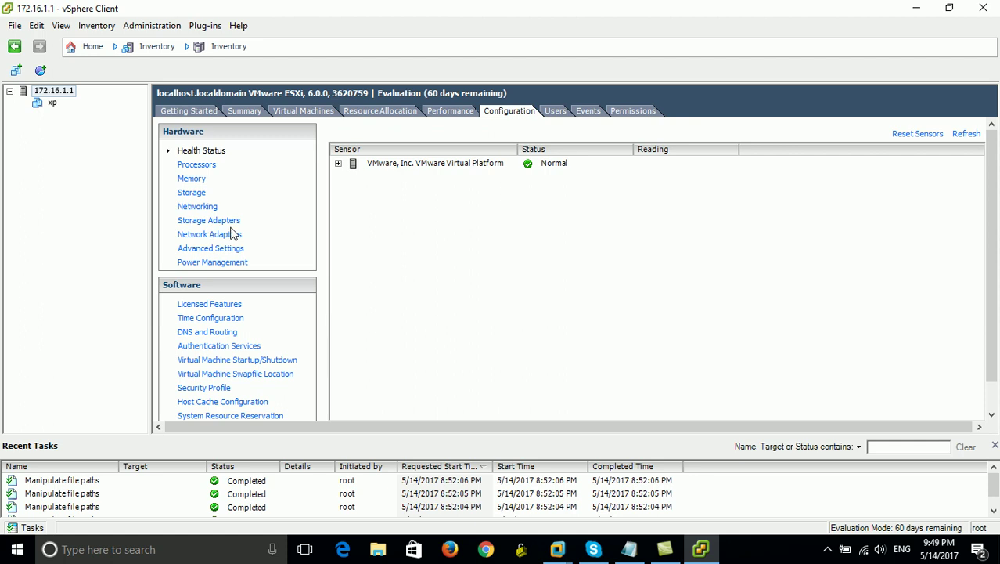
left_click(191, 194)
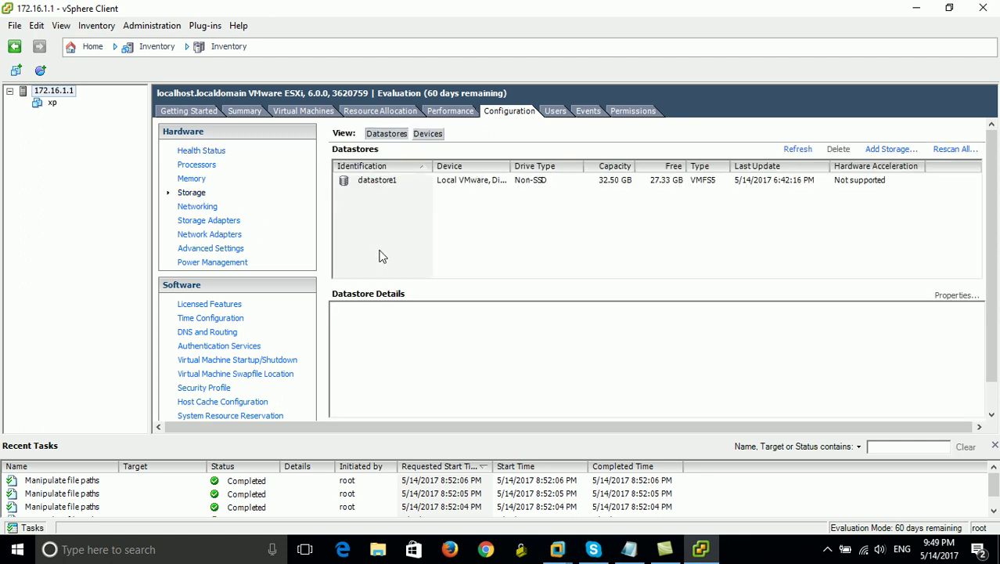
left_click(401, 182)
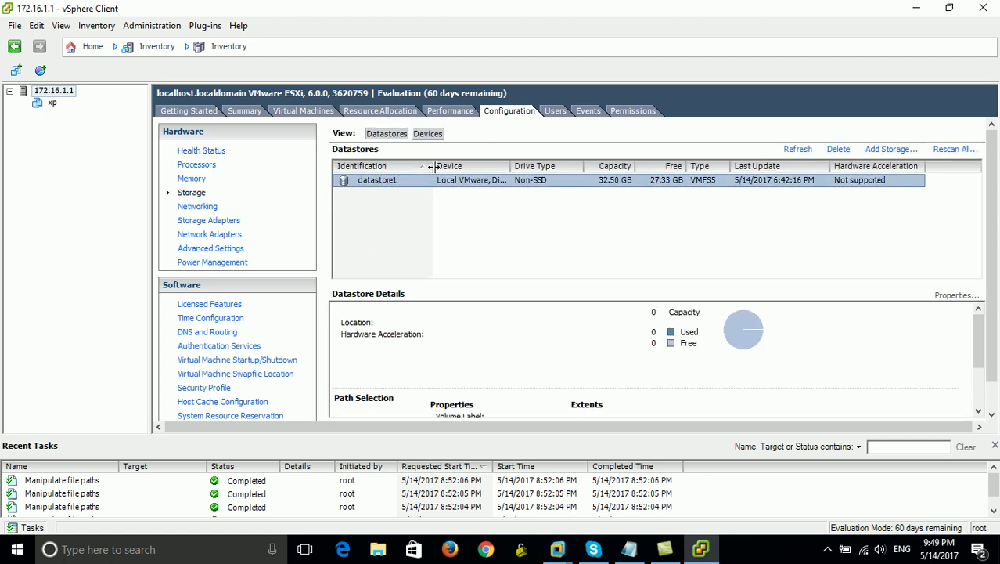
left_click_drag(436, 167, 463, 167)
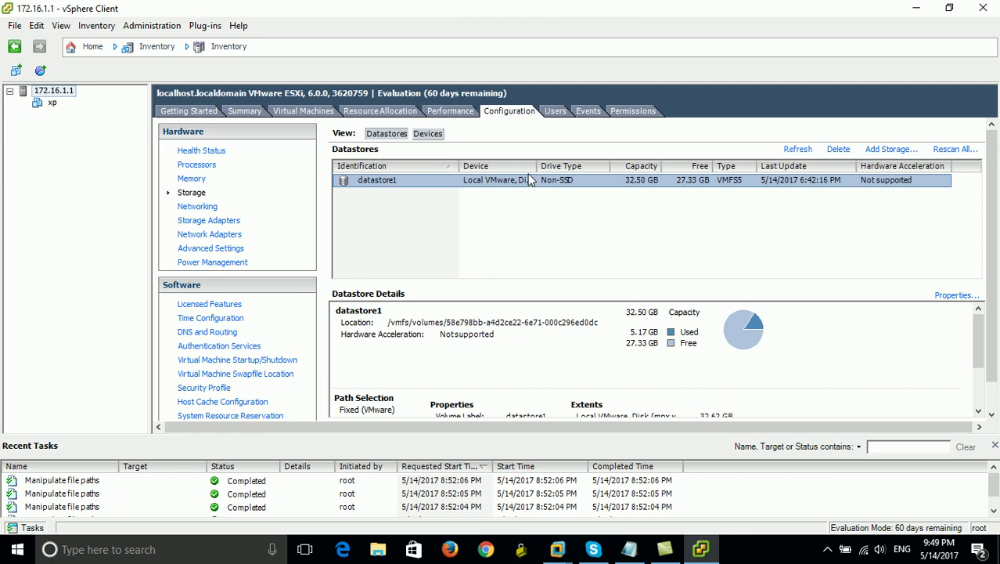
left_click_drag(537, 166, 563, 165)
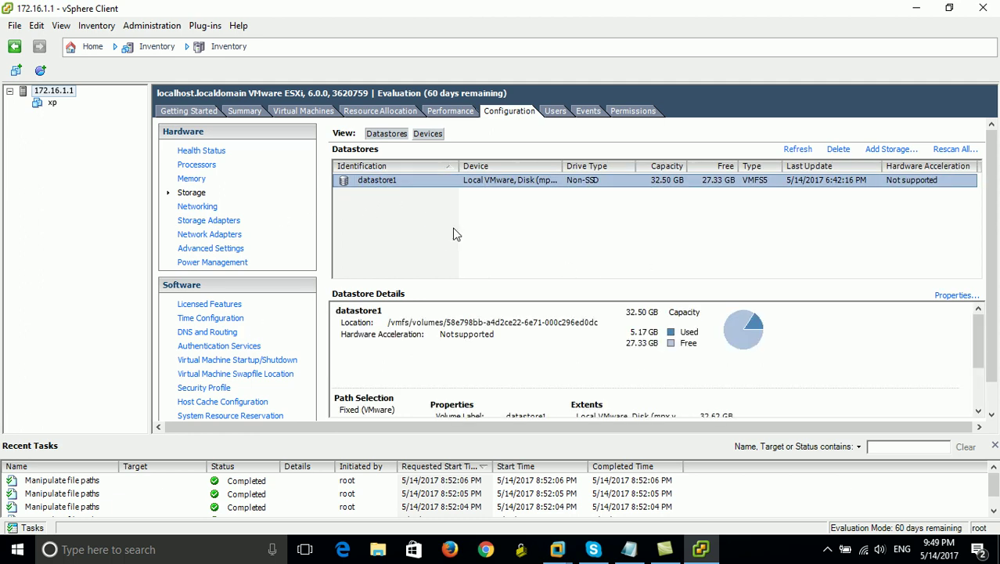
- Browse datastore1 and examine the virtual machine files in its xp folder
right_click(393, 186)
left_click(464, 195)
left_click_drag(348, 133, 478, 89)
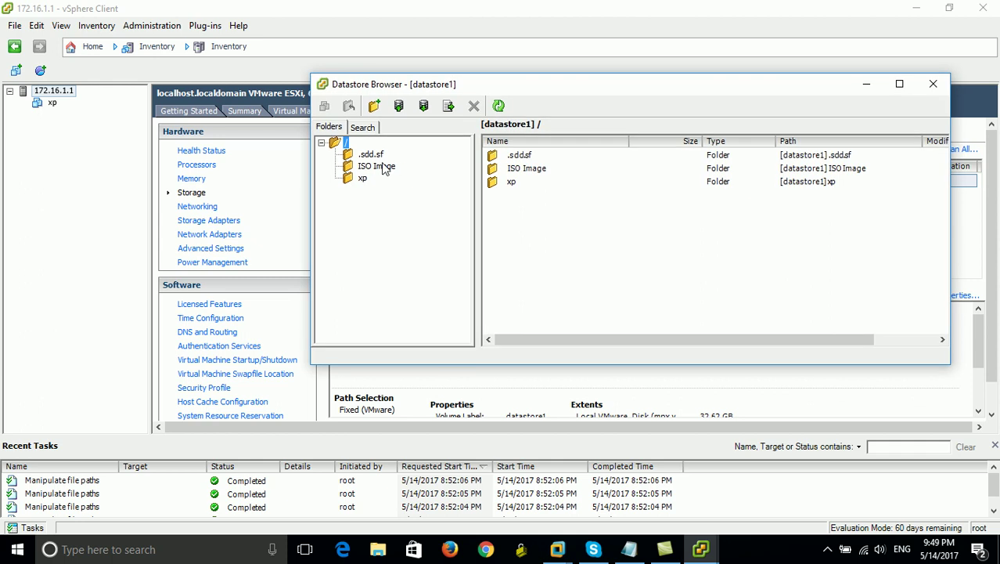
left_click(362, 183)
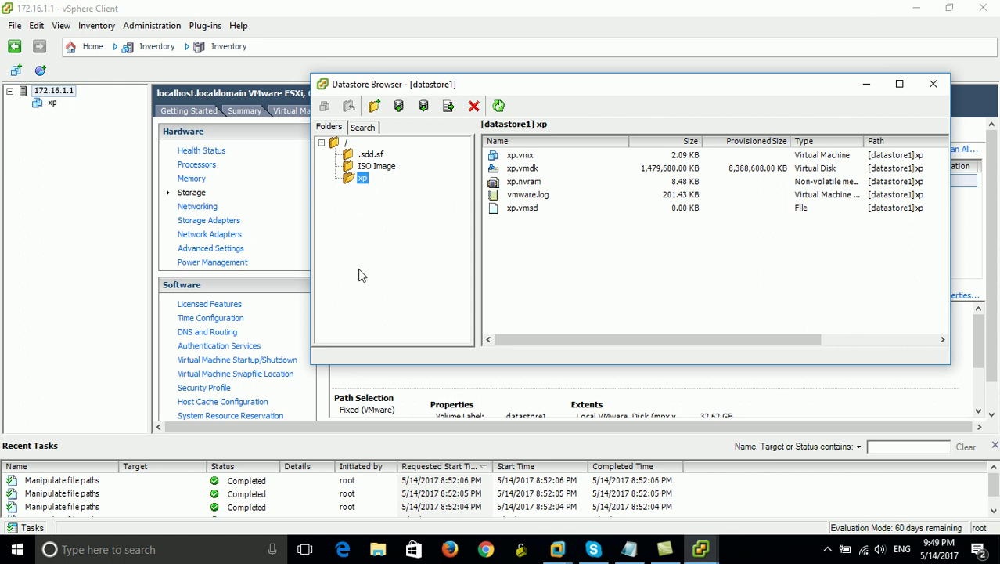
left_click(363, 182)
- Review the Getting Started page of the xp virtual machine
left_click(53, 104)
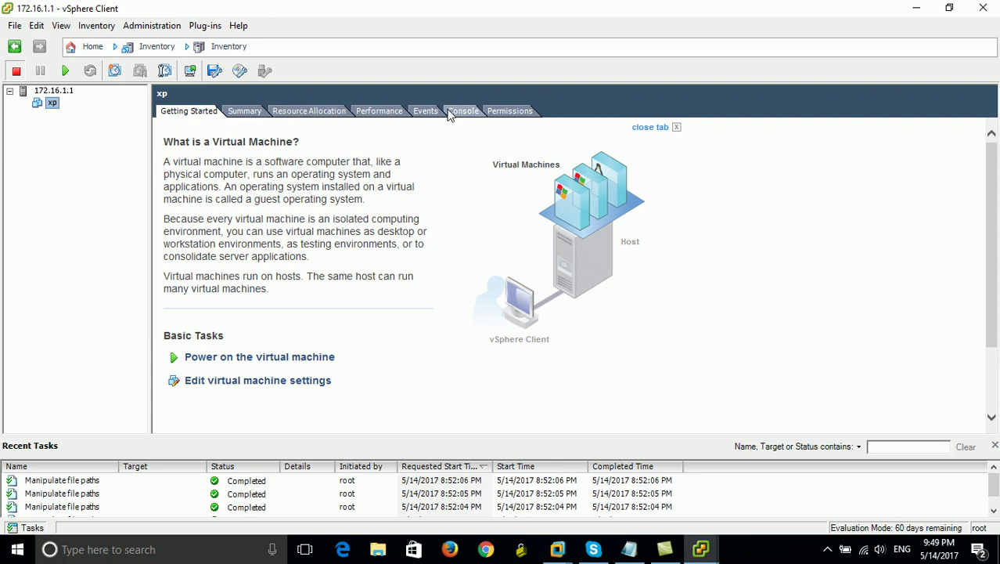
scroll(606, 386, "down", 1)
scroll(606, 386, "down", 3)
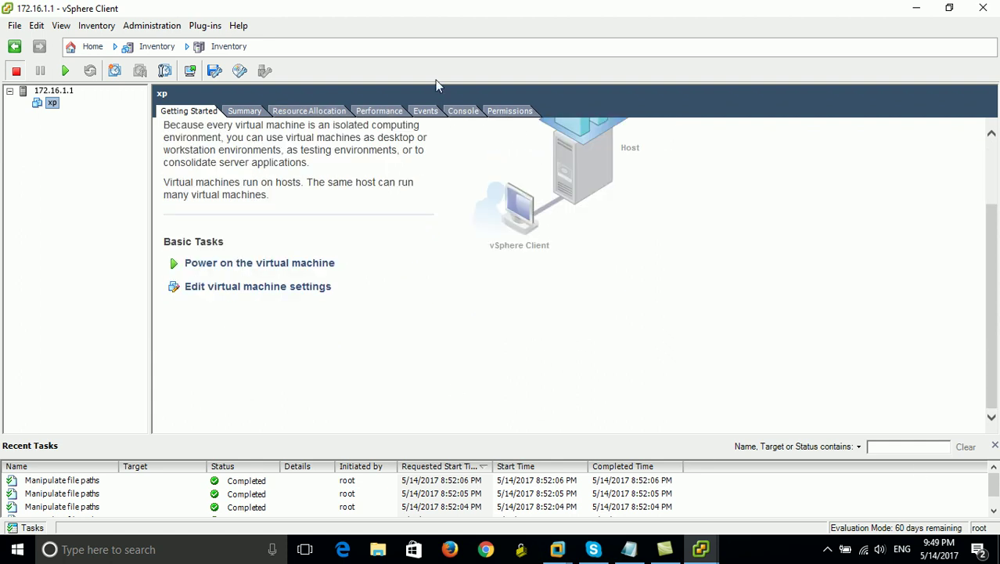
scroll(607, 386, "up", 3)
- Browse datastore1 on host 172.16.1.1 again and select its xp folder
left_click(37, 93)
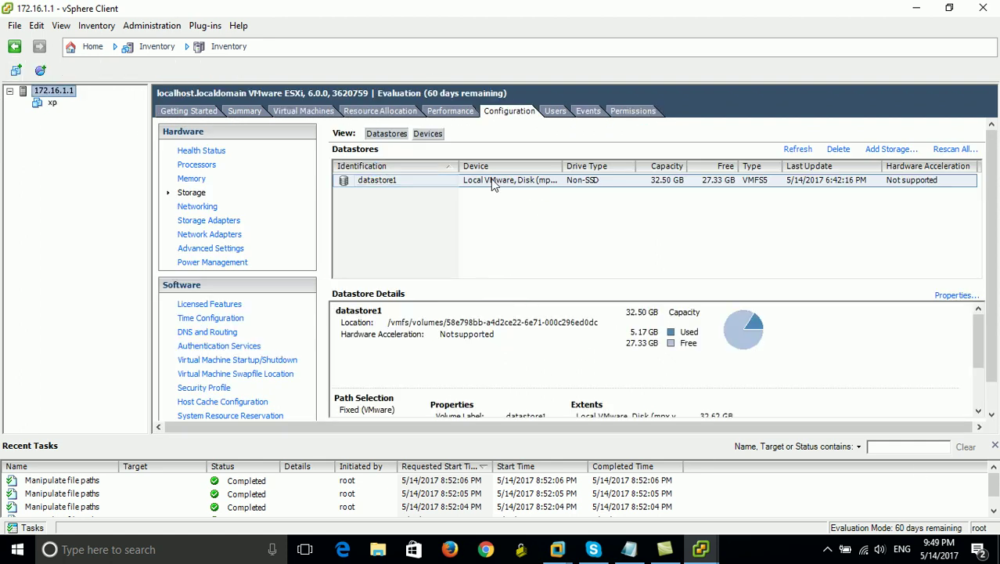
left_click(408, 182)
right_click(407, 182)
left_click(424, 193)
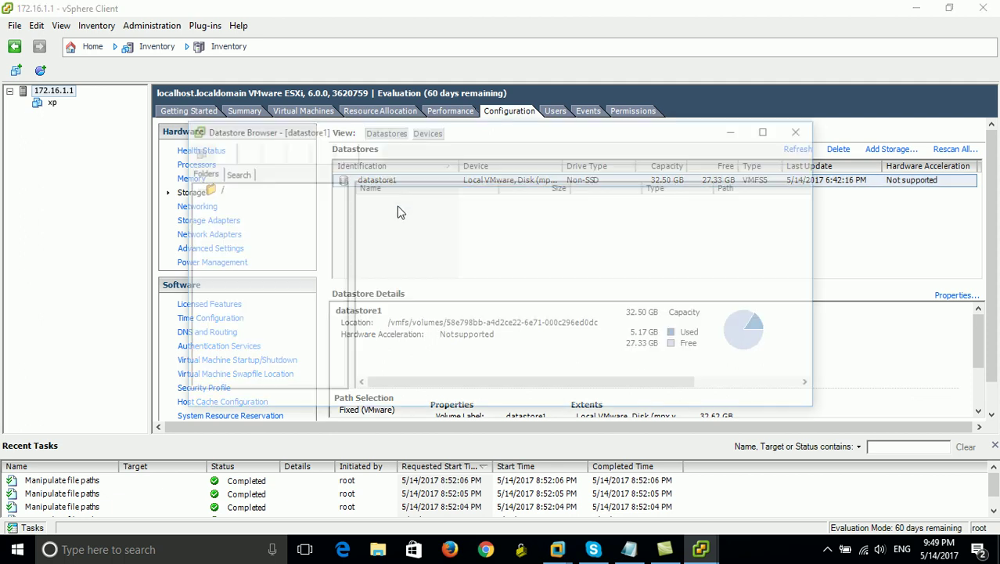
left_click(228, 224)
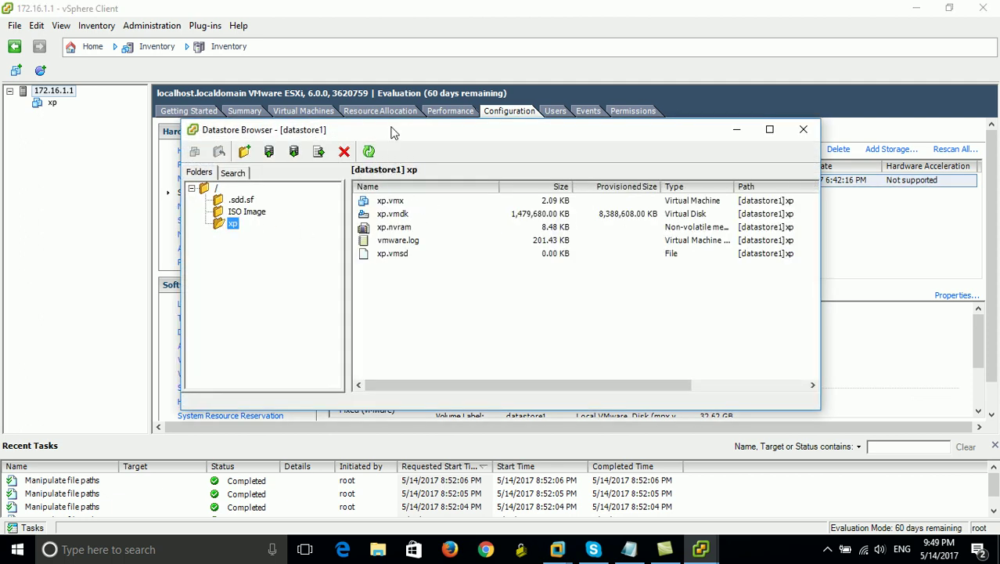
left_click_drag(393, 133, 401, 106)
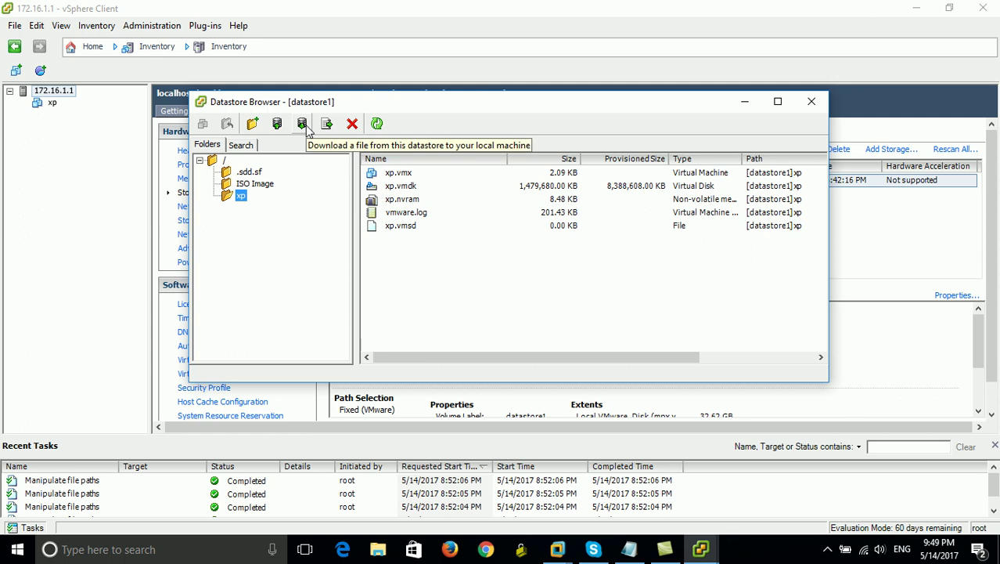
- Download the xp folder from the datastore to the Backup VM folder on the local drive Data (M:)
left_click(304, 125)
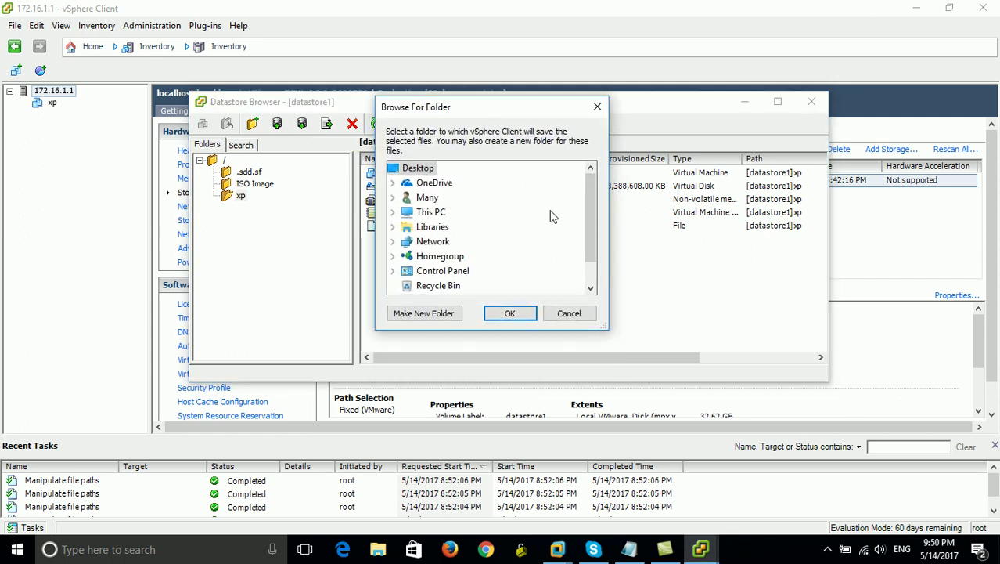
left_click_drag(584, 199, 562, 239)
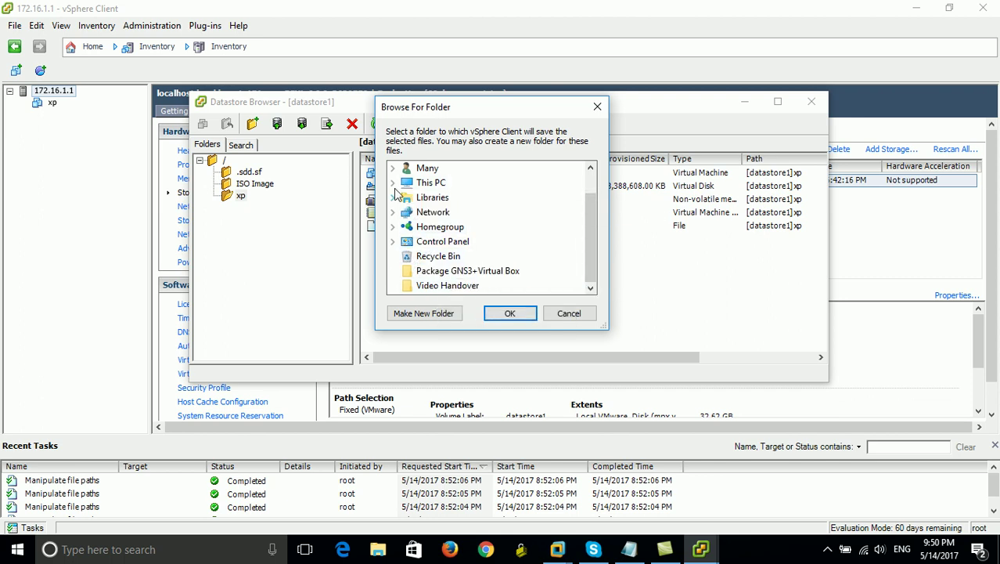
left_click(393, 183)
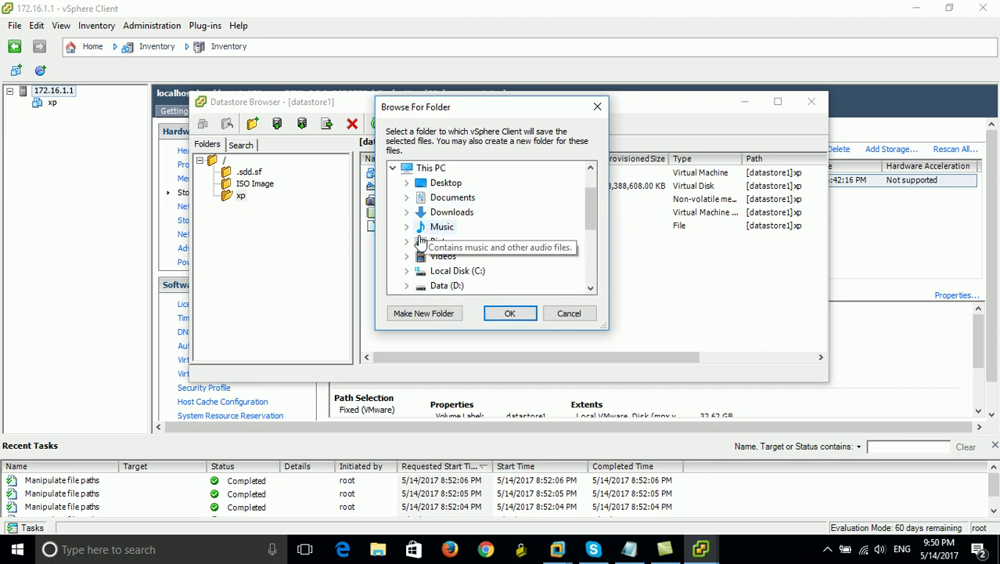
scroll(483, 255, "down", 1)
double_click(457, 242)
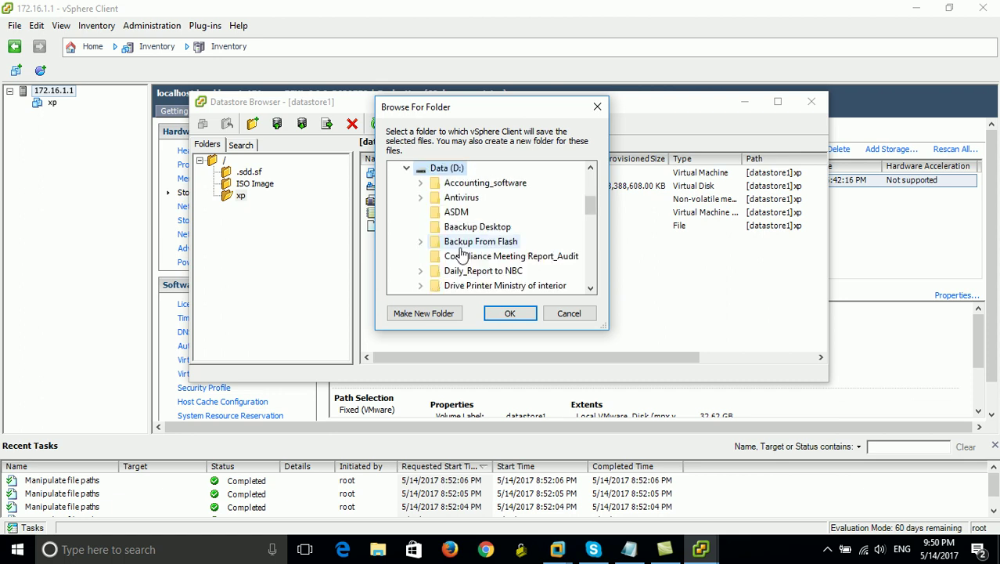
scroll(401, 224, "down", 1)
scroll(409, 214, "up", 2)
left_click(406, 212)
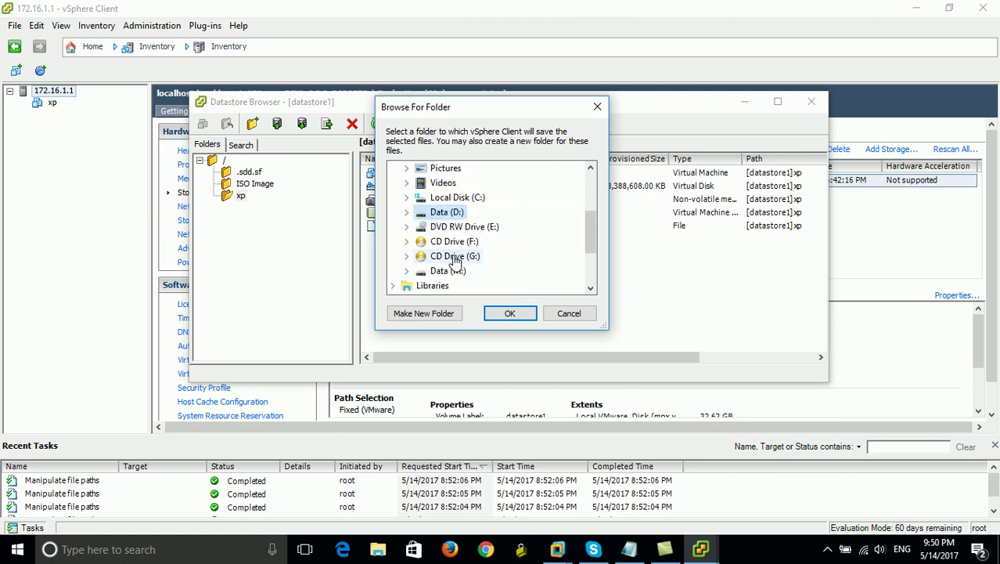
double_click(455, 271)
scroll(473, 237, "down", 2)
left_click(465, 182)
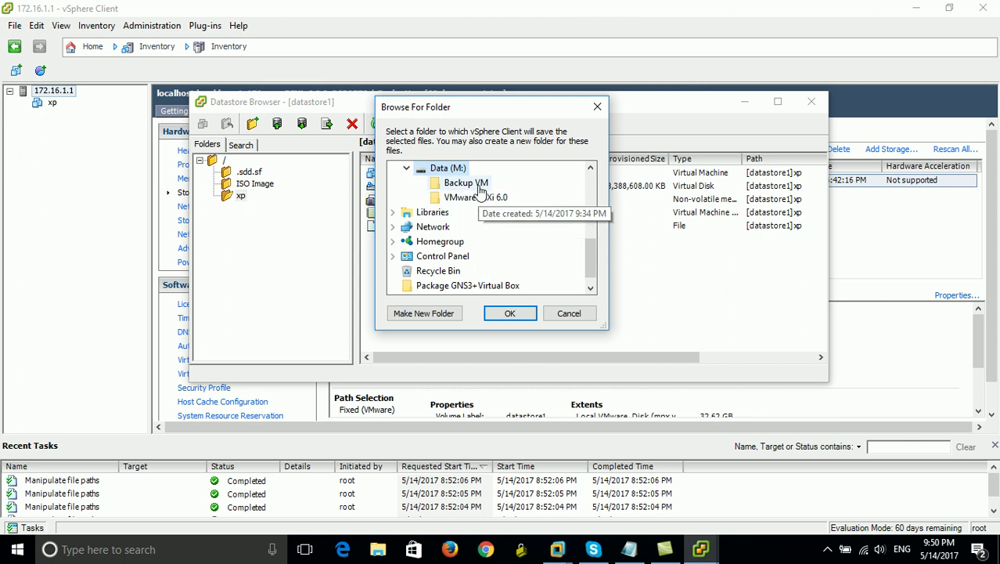
left_click(509, 313)
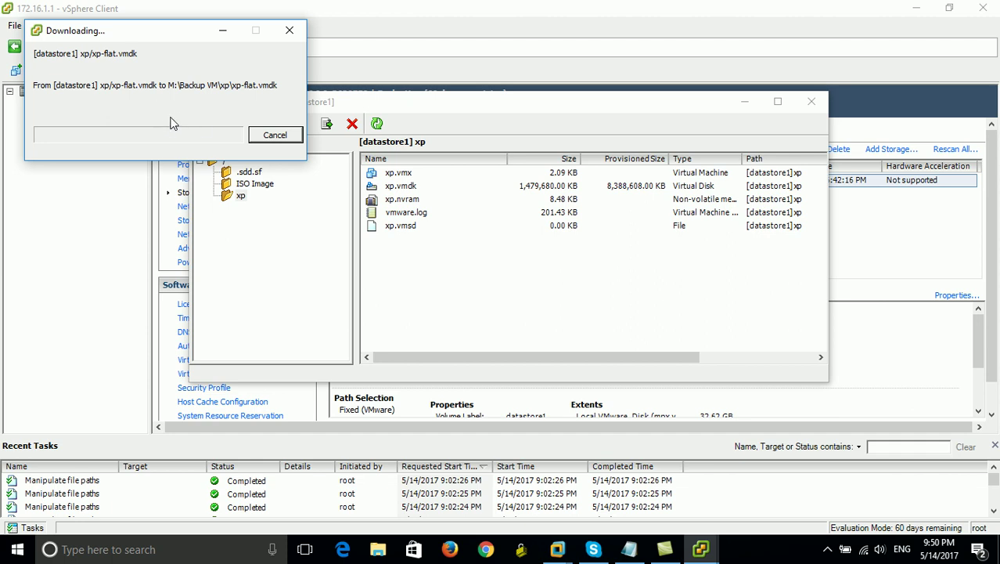
left_click_drag(156, 35, 352, 248)
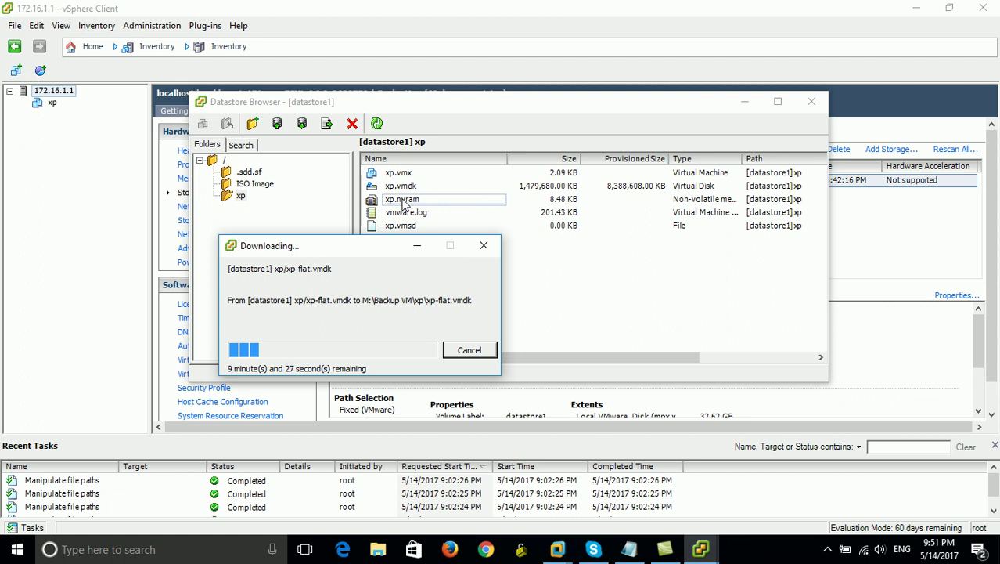
left_click_drag(362, 248, 407, 254)
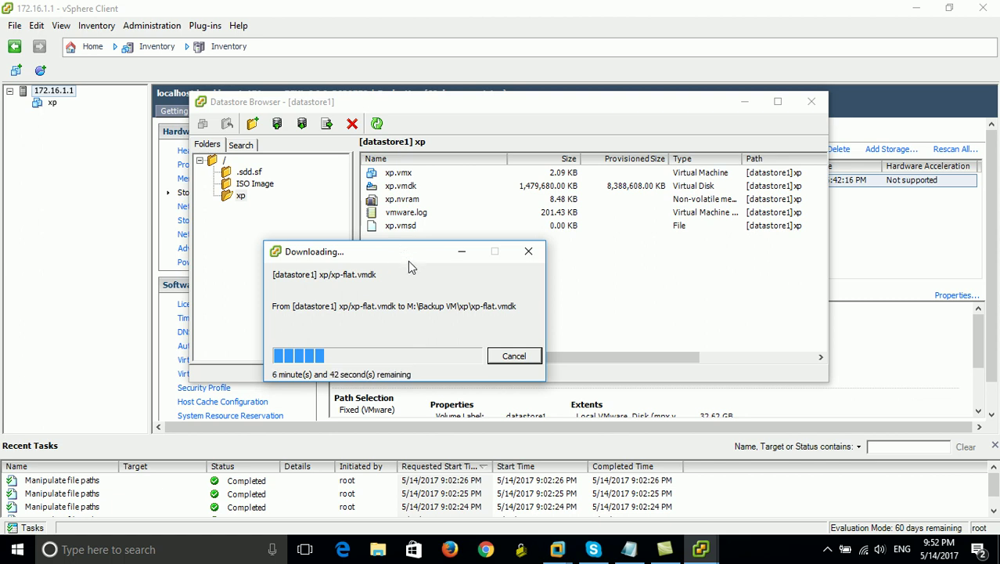
left_click_drag(406, 259, 422, 259)
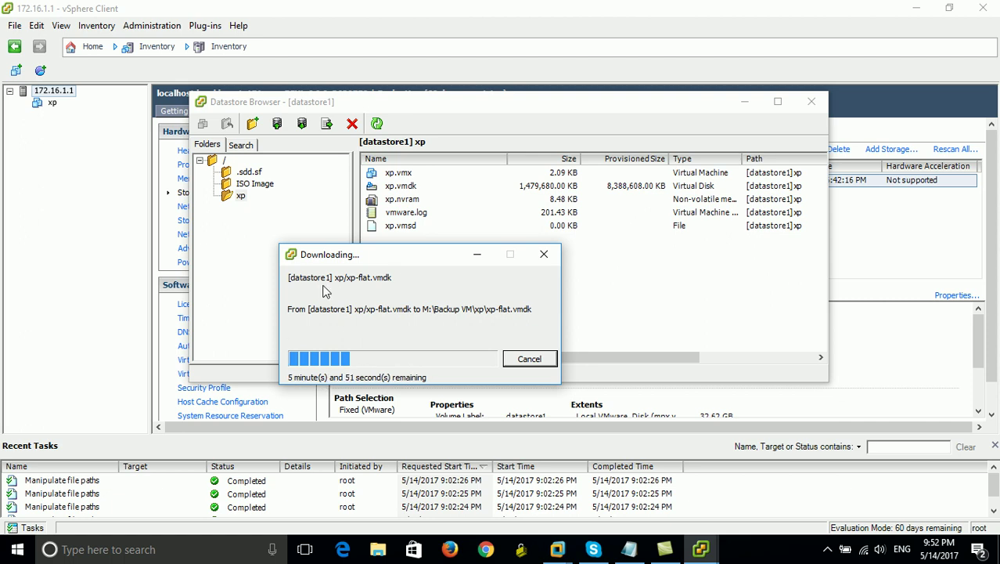
left_click_drag(397, 255, 366, 257)
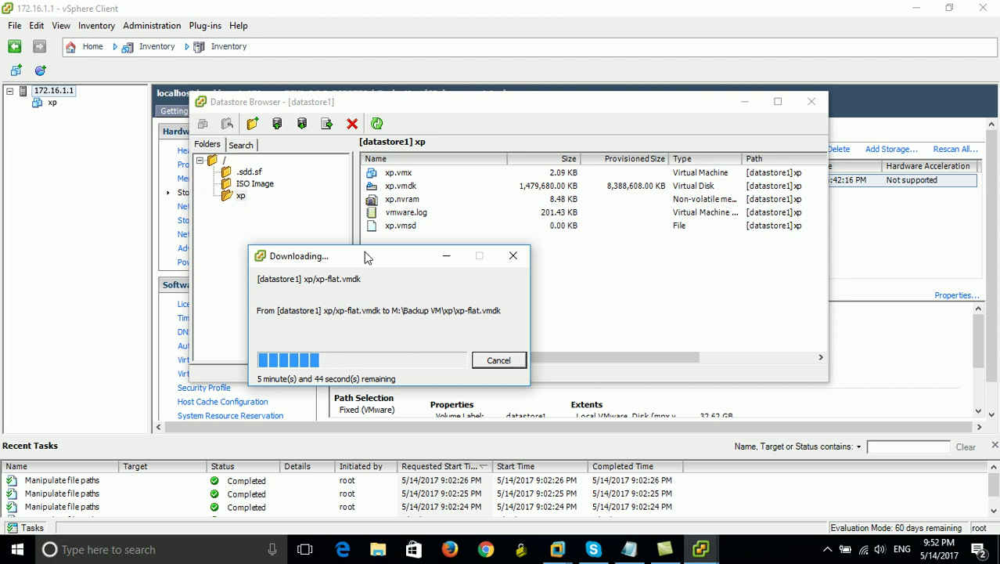
left_click_drag(364, 251, 360, 257)
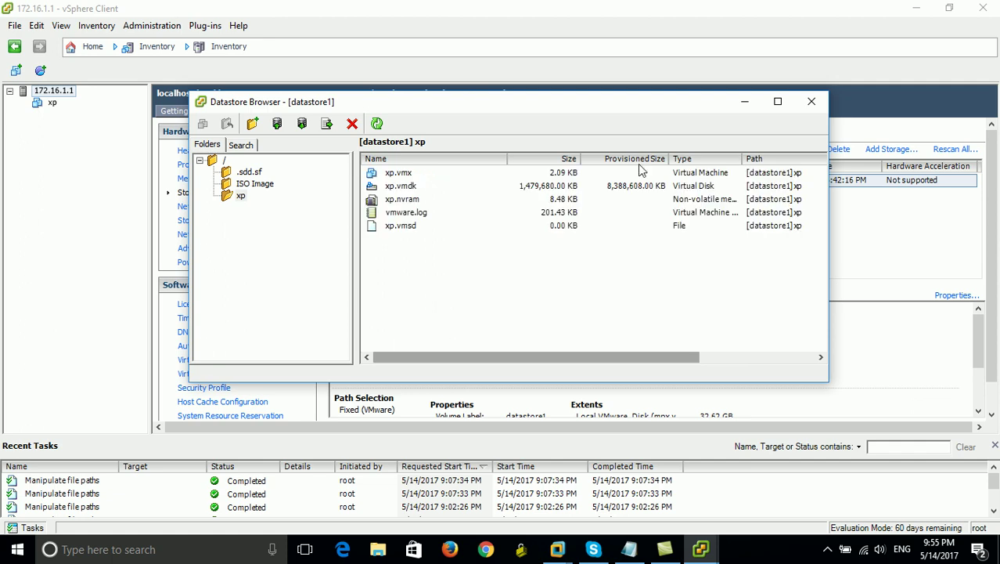
- Switch to File Explorer and examine the downloaded virtual machine files in M:\Backup VM\xp
left_click(600, 31)
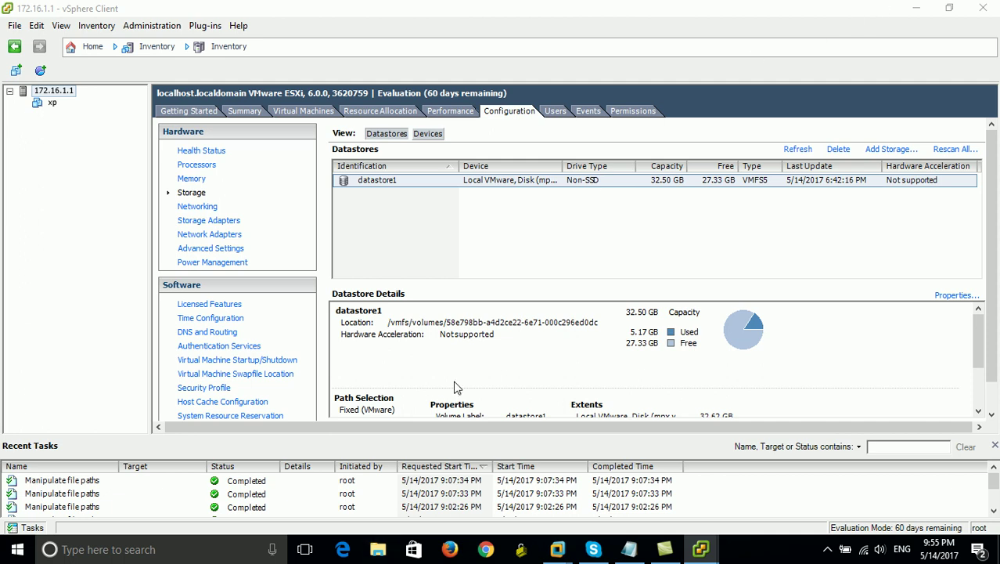
left_click(372, 551)
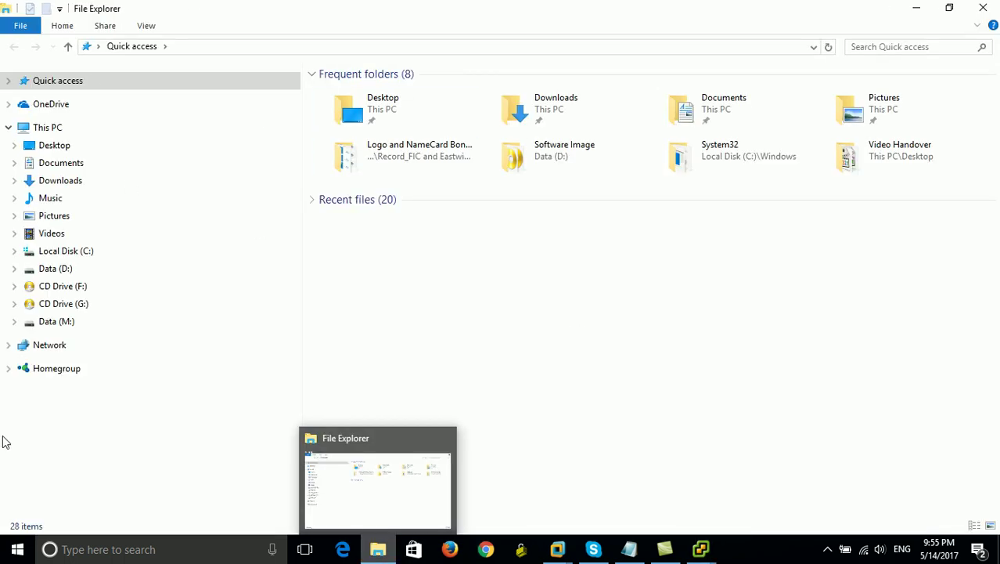
left_click(60, 324)
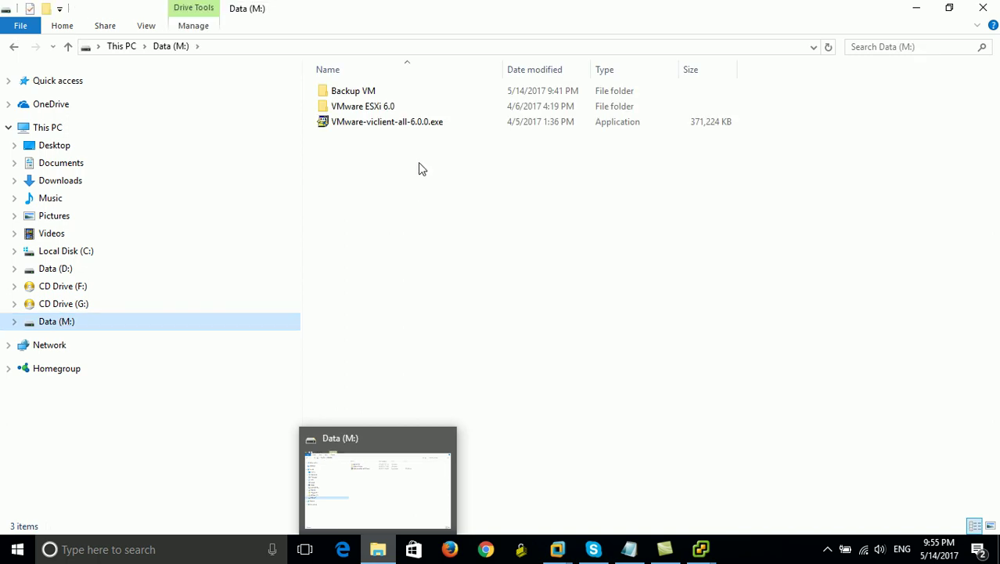
double_click(354, 94)
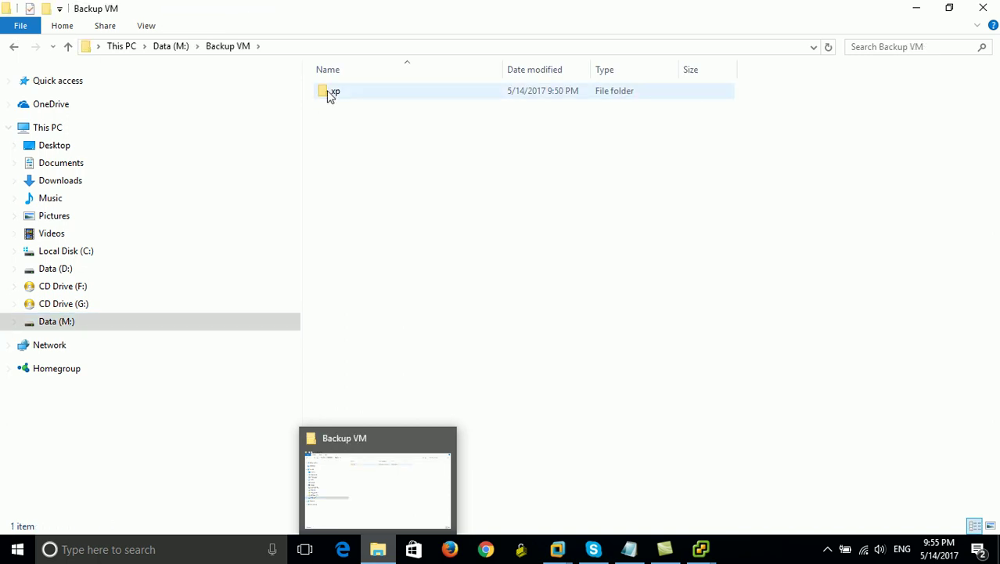
double_click(335, 96)
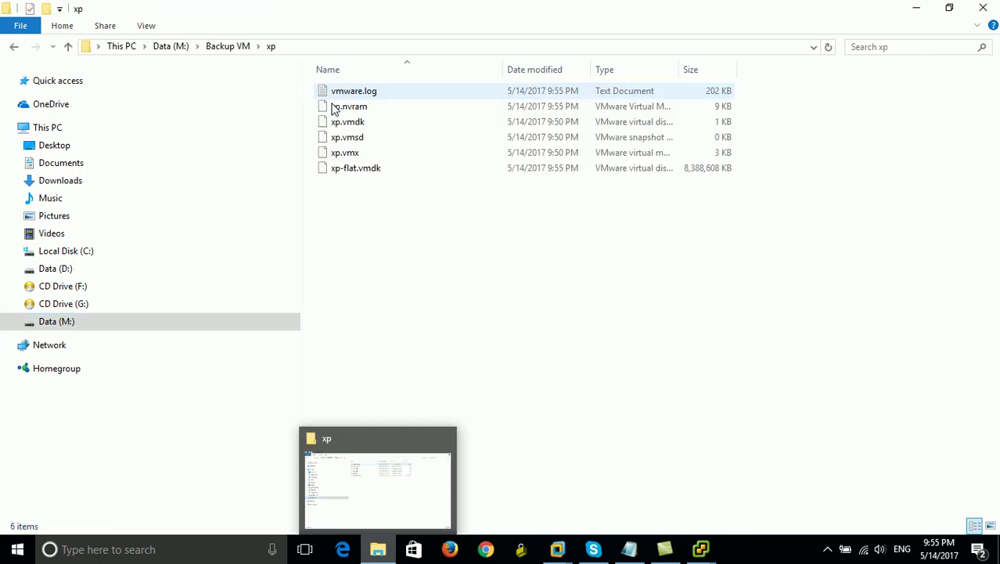
left_click(15, 46)
- Check the size of the downloaded xp folder in its properties
right_click(382, 90)
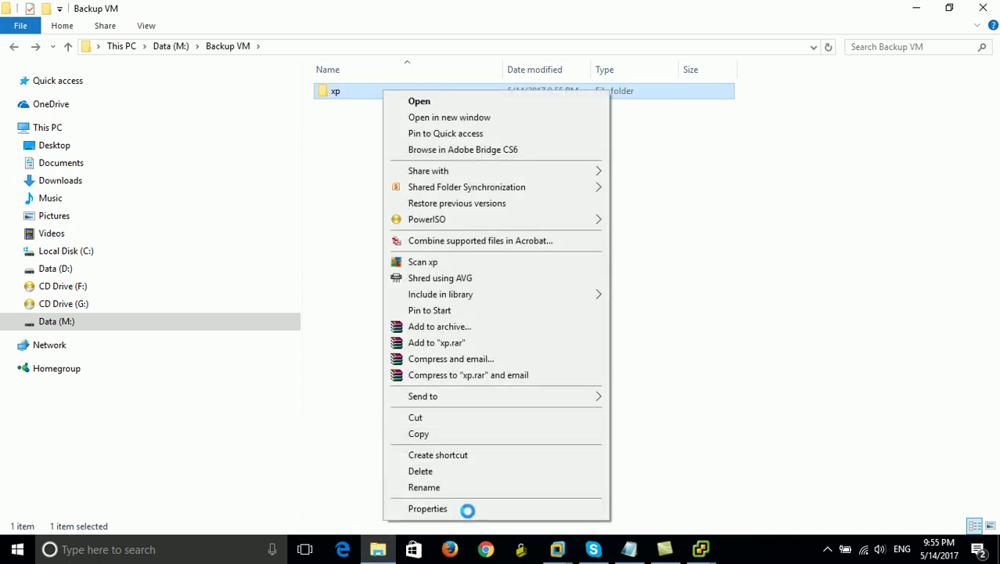
left_click(429, 508)
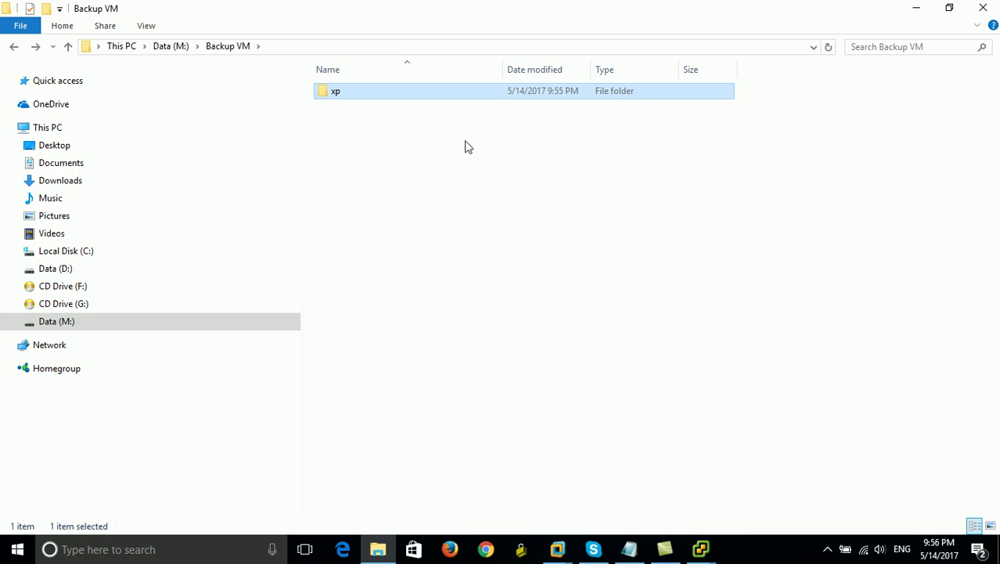
left_click(377, 177)
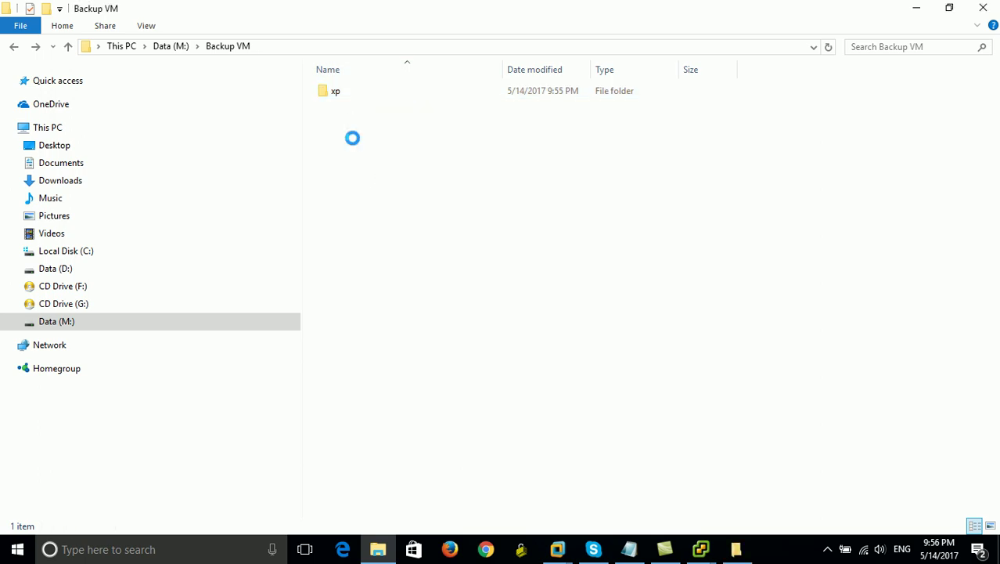
right_click(351, 136)
left_click(385, 196)
left_click(342, 95)
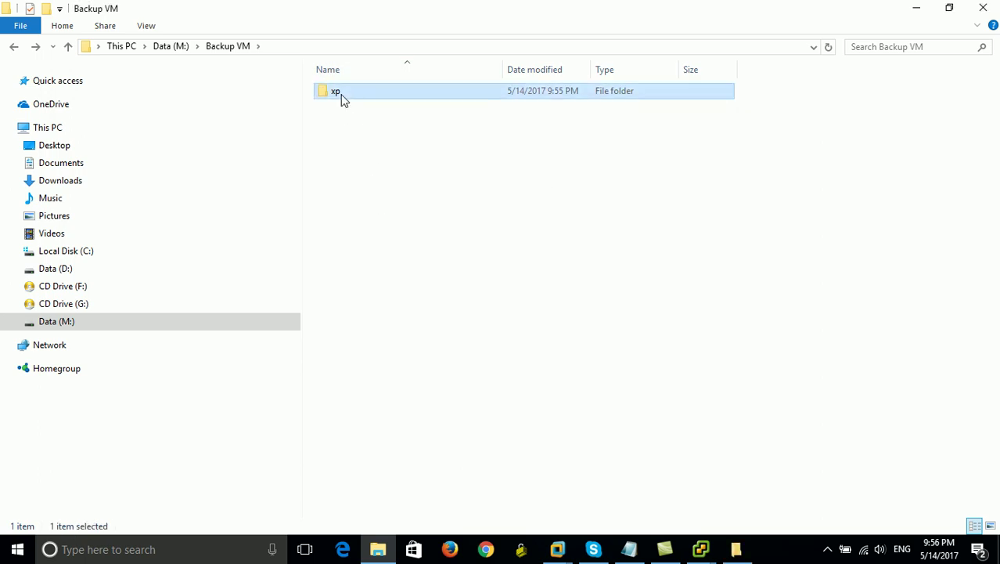
right_click(346, 92)
left_click(412, 510)
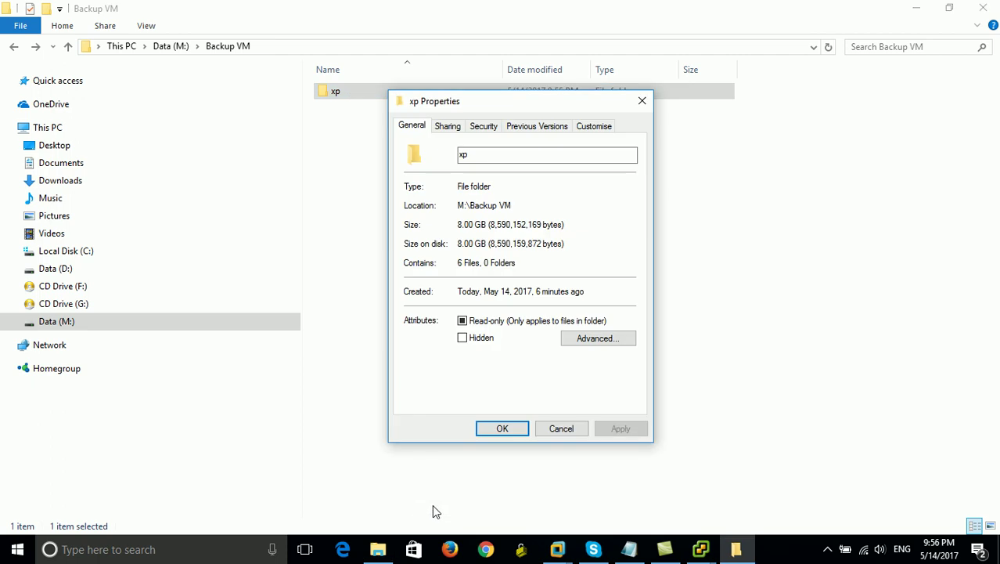
left_click(561, 429)
- Refresh the Backup VM folder view and close File Explorer to return to vSphere Client
right_click(435, 168)
left_click(474, 227)
left_click(344, 97)
right_click(349, 117)
left_click(377, 176)
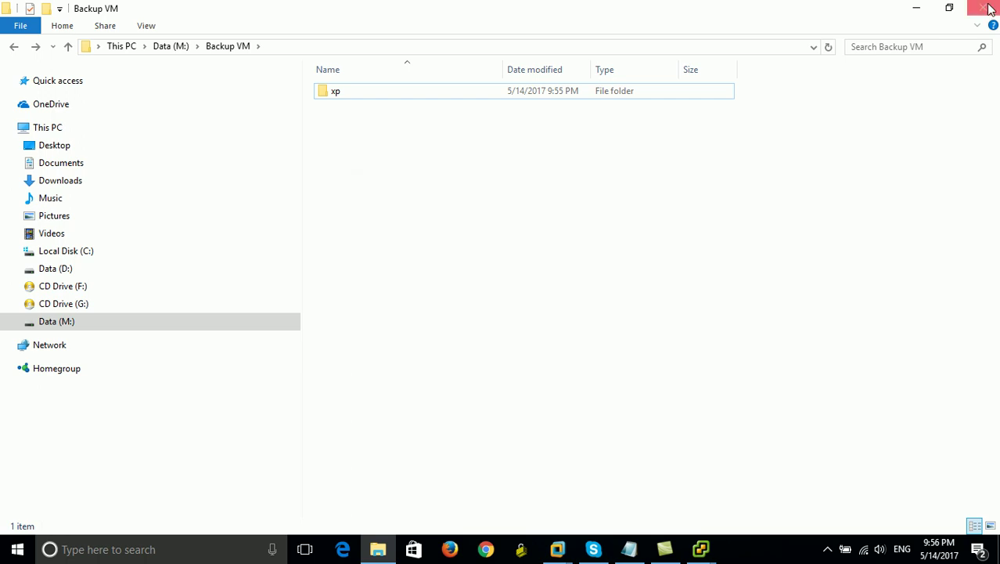
left_click(983, 8)
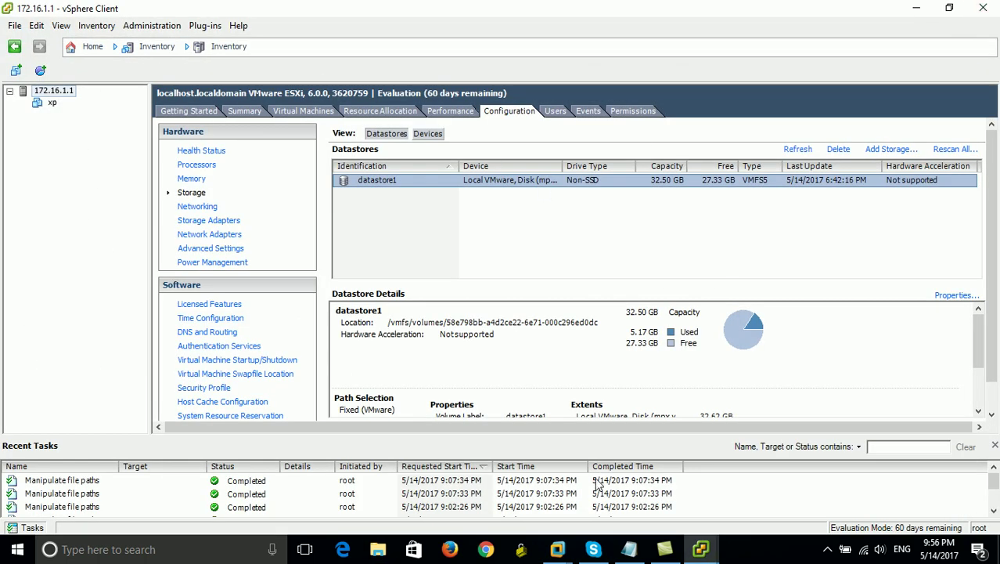
- Close both open Datastore Browser windows for datastore1
mouse_move(703, 550)
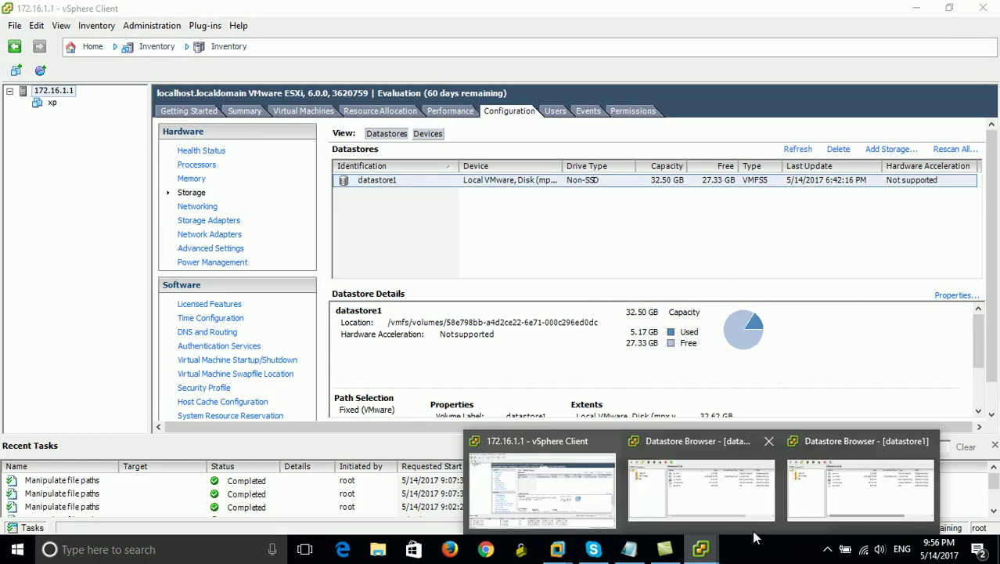
left_click(837, 488)
left_click(808, 103)
mouse_move(700, 549)
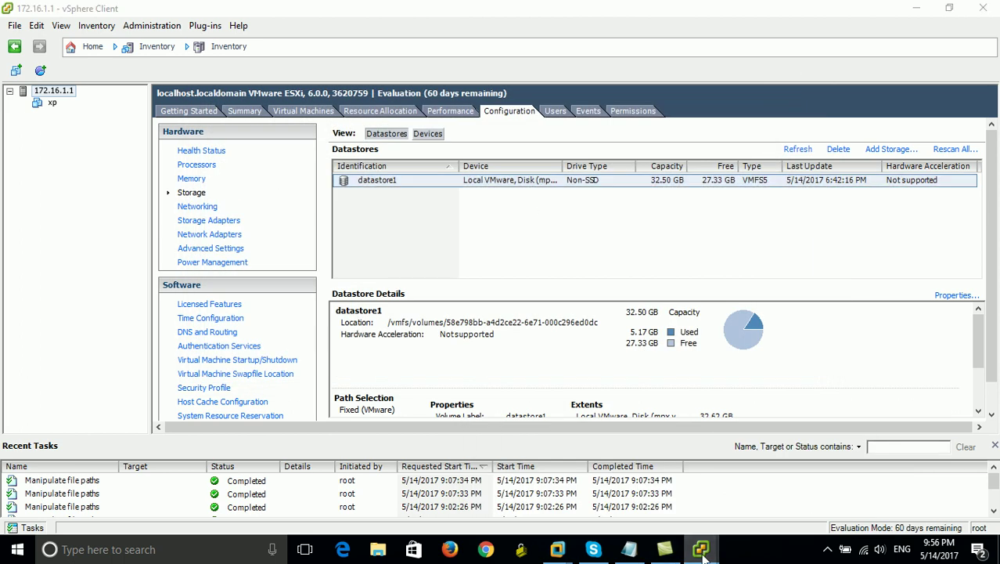
left_click(806, 490)
left_click(933, 84)
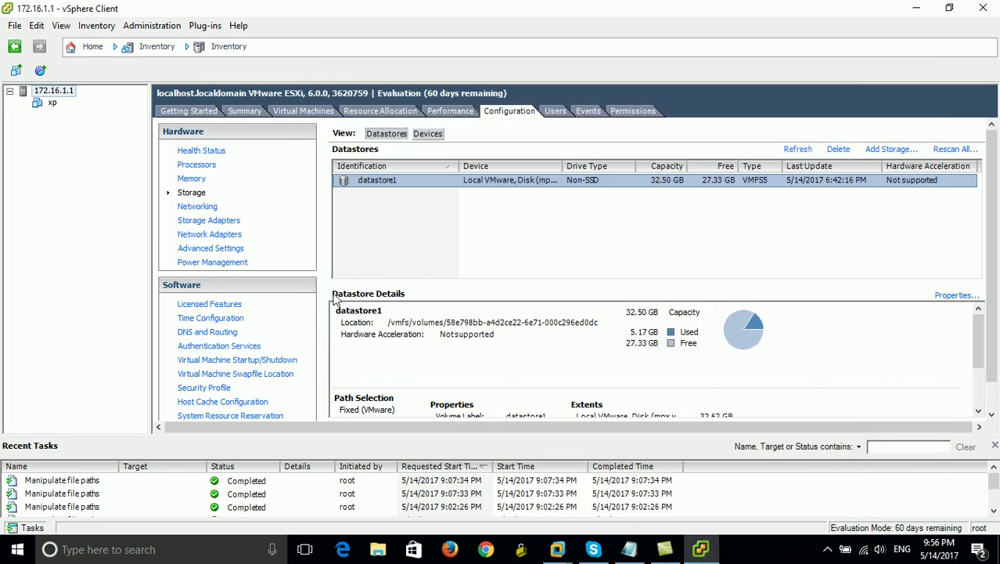
- Delete the xp virtual machine from disk and refresh the host's datastore list
left_click(50, 105)
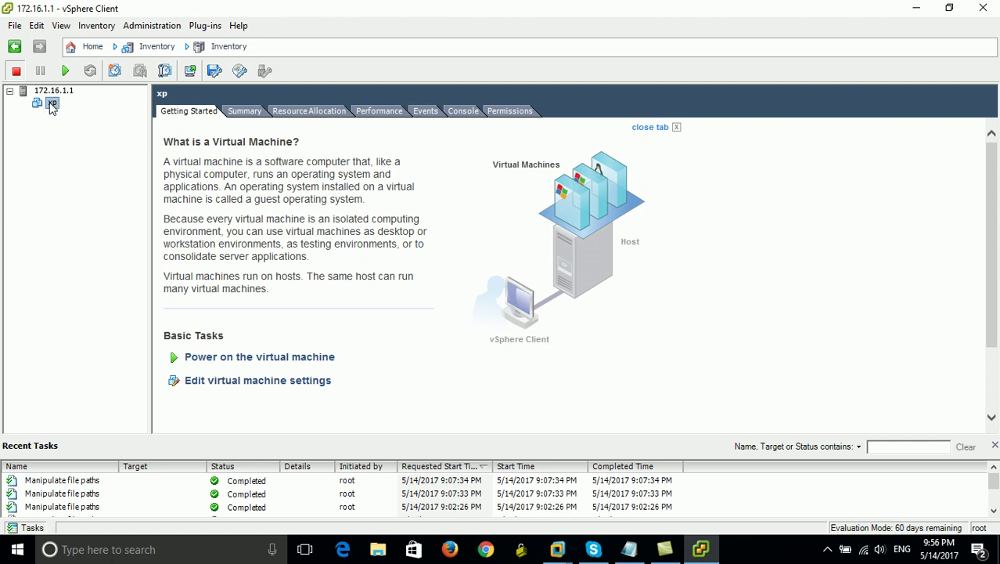
right_click(53, 107)
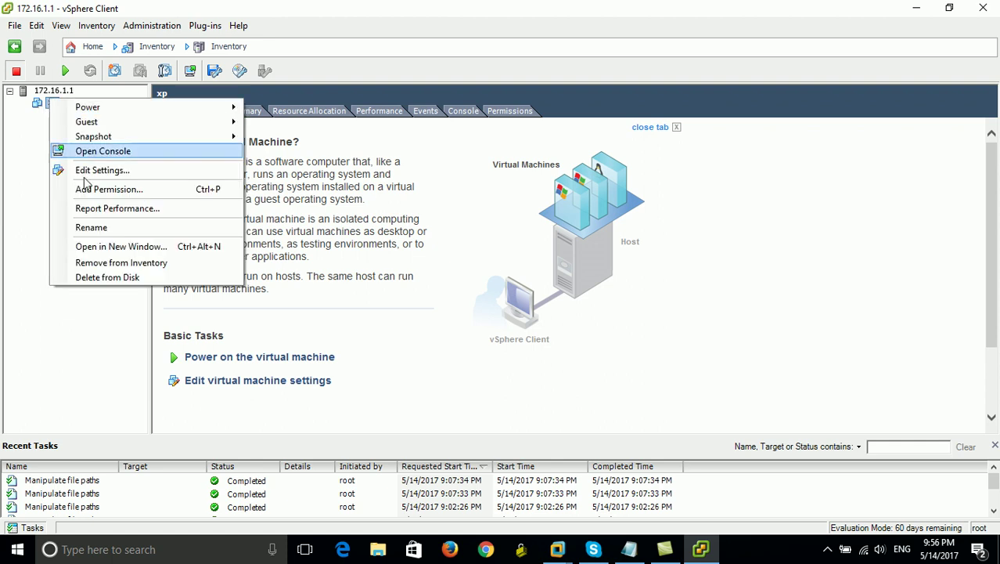
left_click(117, 277)
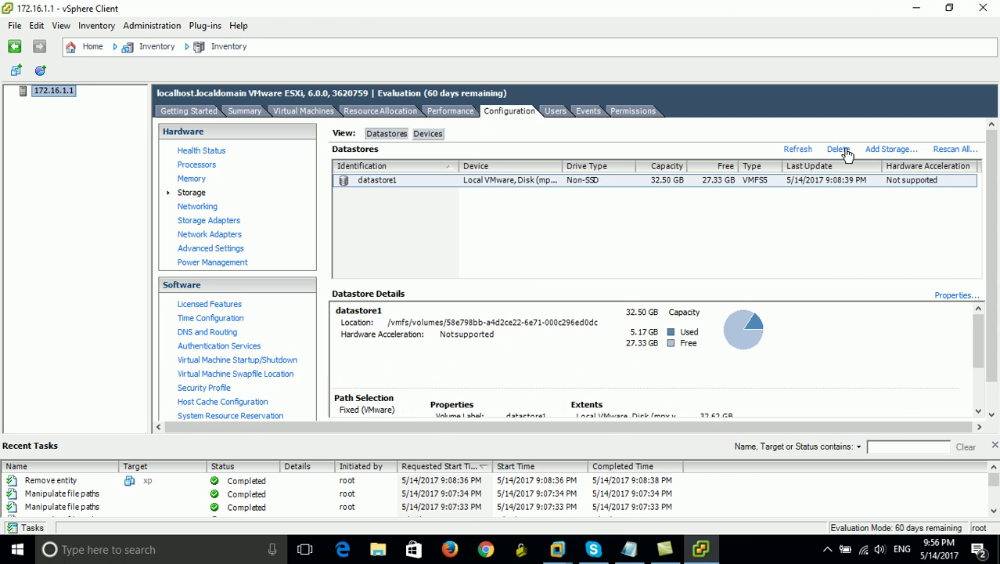
left_click(792, 150)
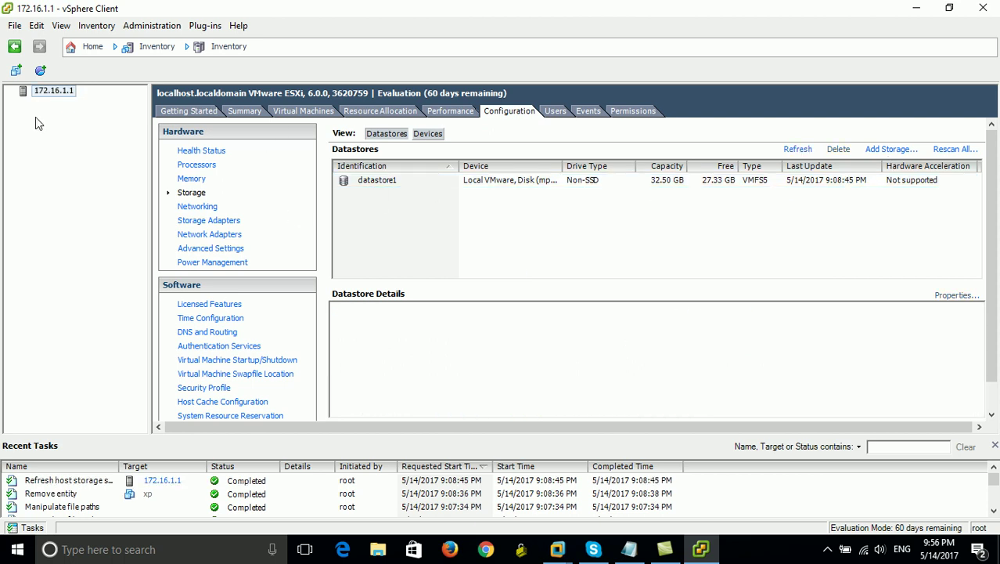
- Open the Datastore Browser for datastore1 on host 172.16.1.1
left_click(55, 92)
left_click(400, 182)
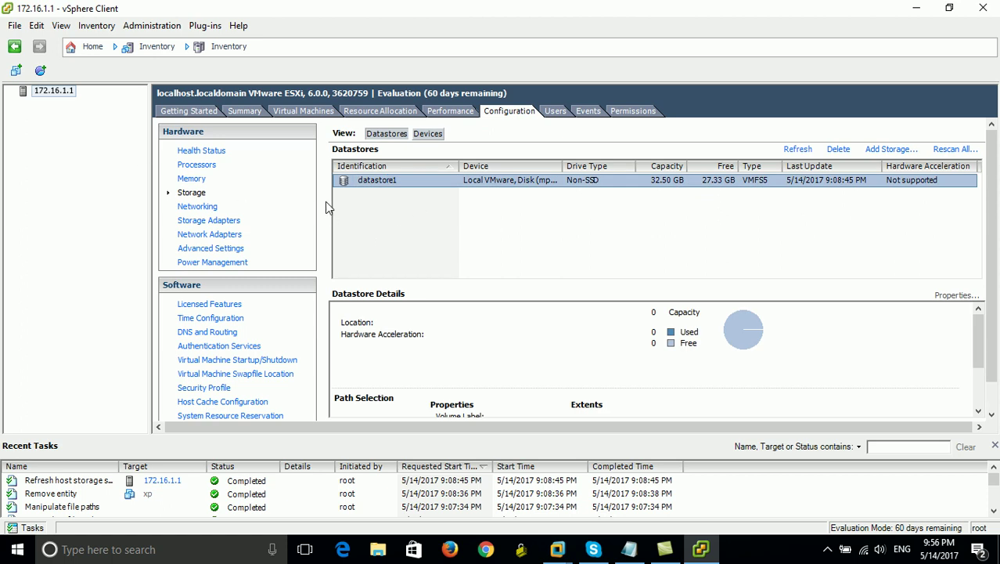
left_click(385, 184)
right_click(383, 182)
key("Escape")
right_click(390, 181)
left_click(423, 187)
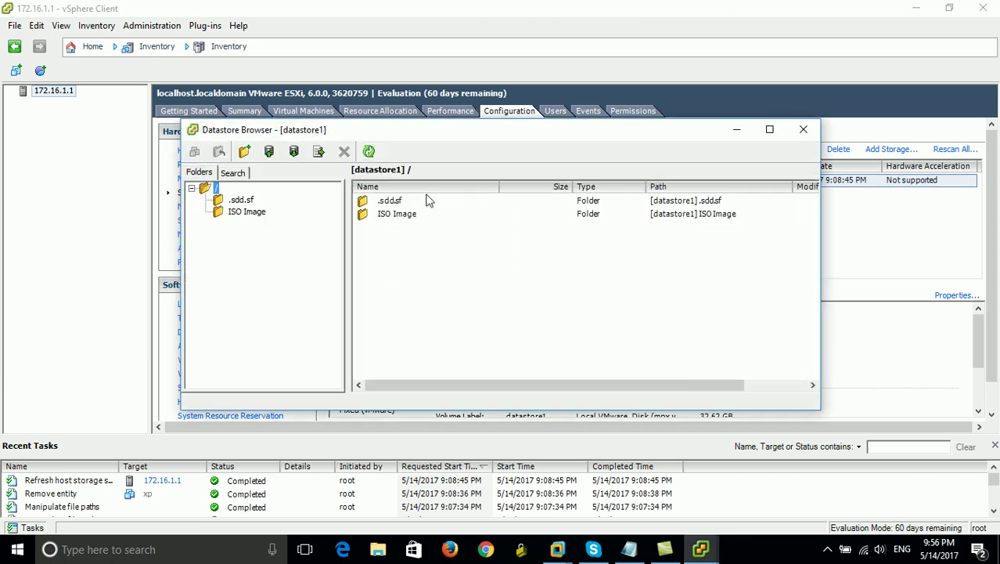
left_click_drag(308, 134, 329, 135)
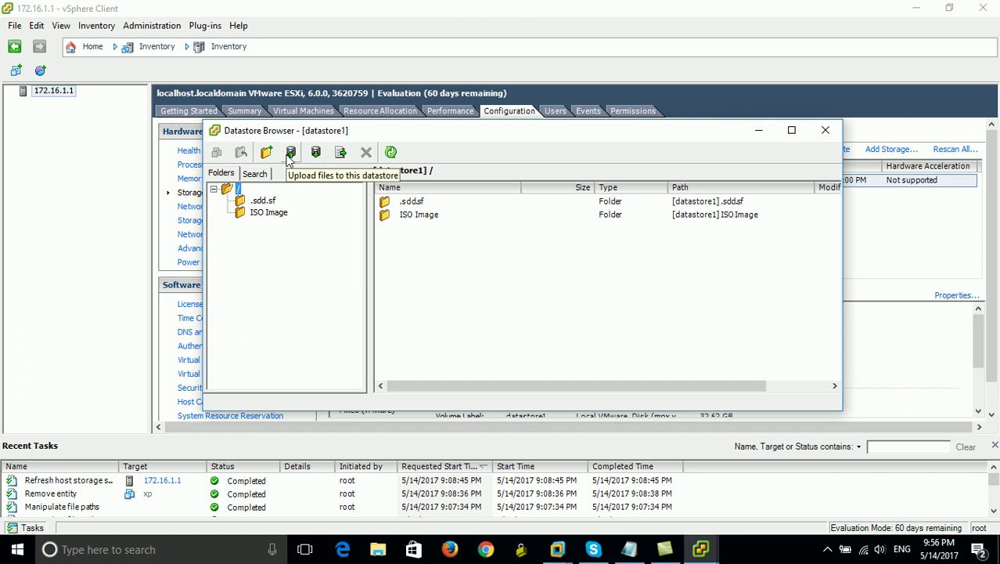
- Upload the backup folder M:\Backup VM\xp to the root of datastore1
left_click(290, 154)
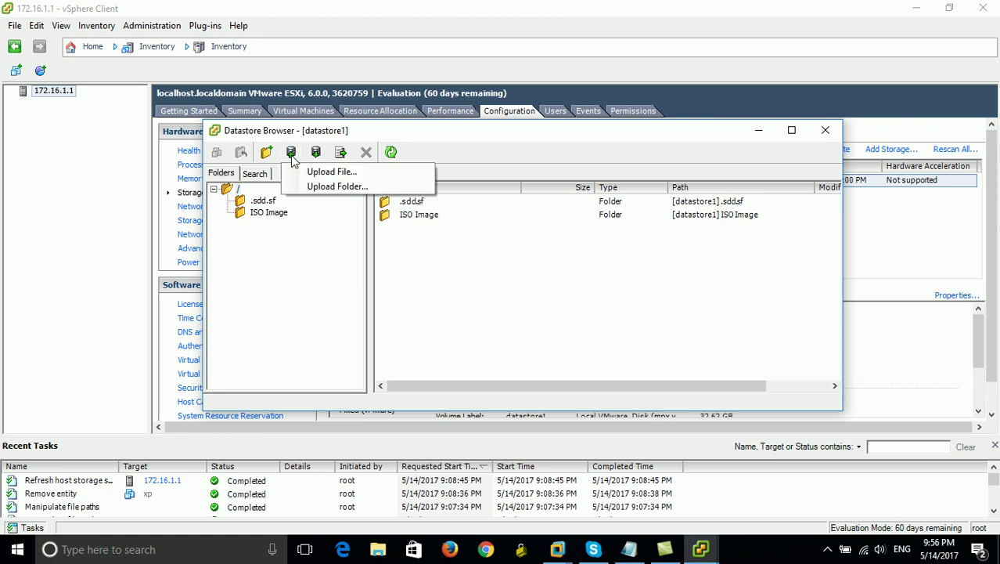
left_click(351, 187)
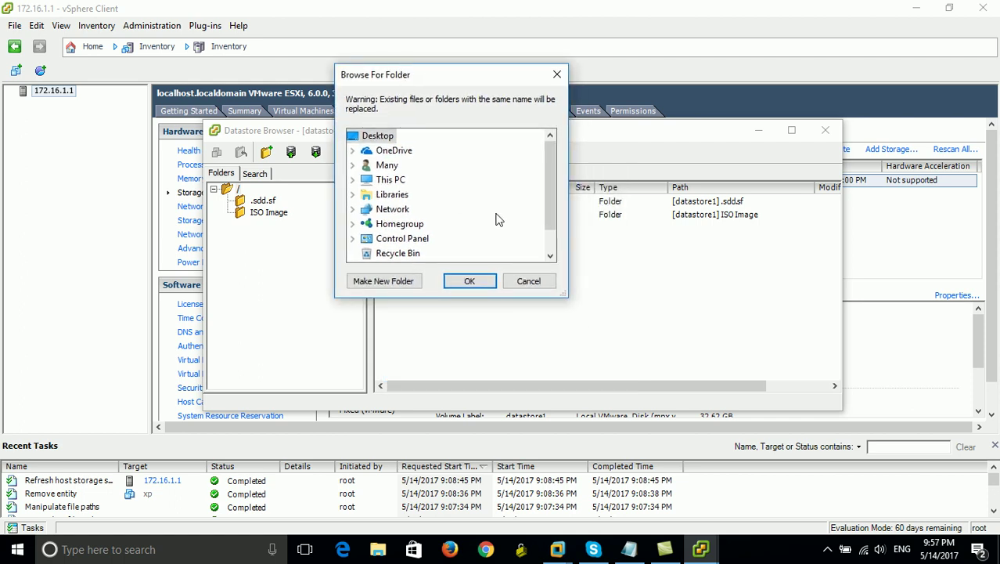
left_click_drag(559, 168, 553, 175)
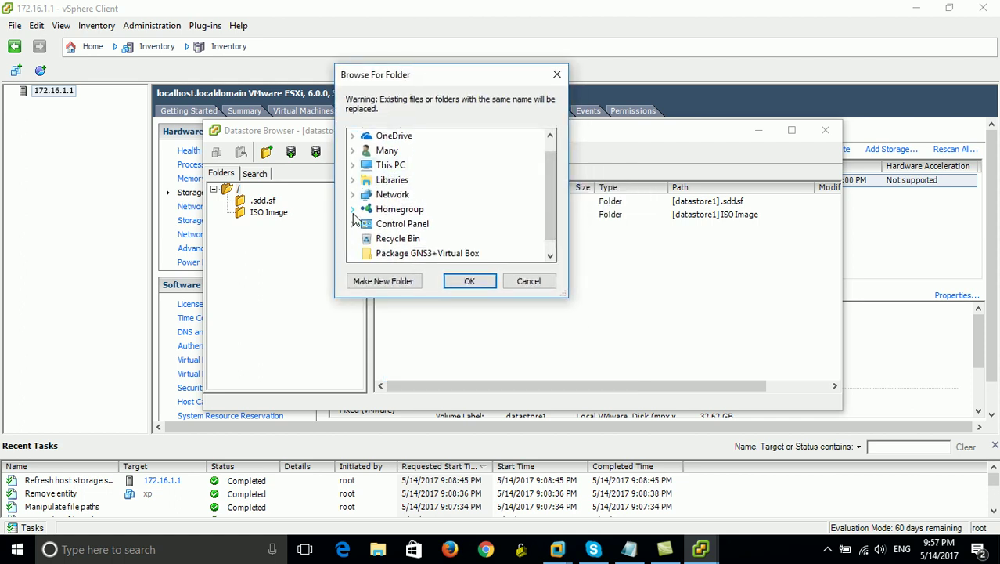
left_click(353, 165)
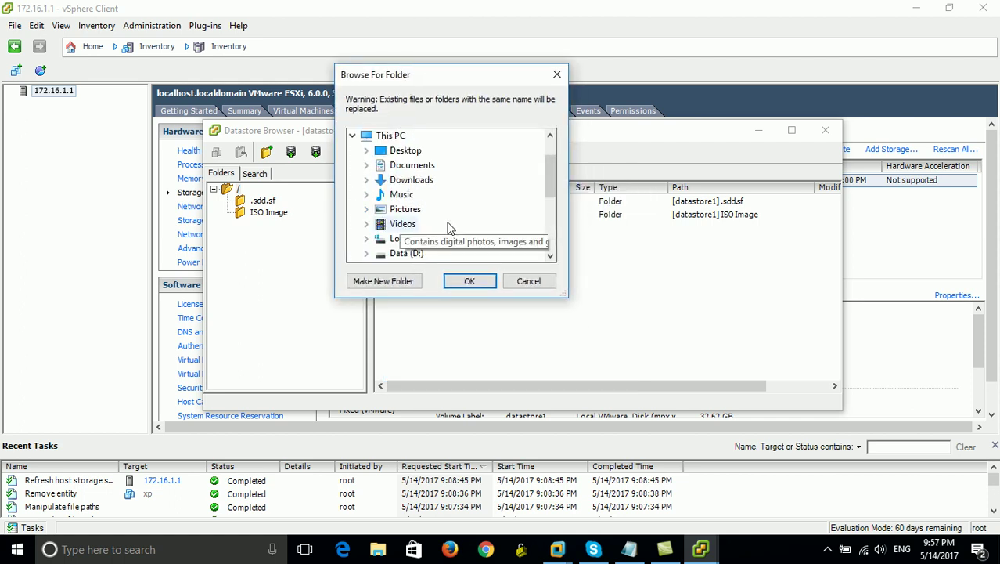
scroll(381, 221, "down", 2)
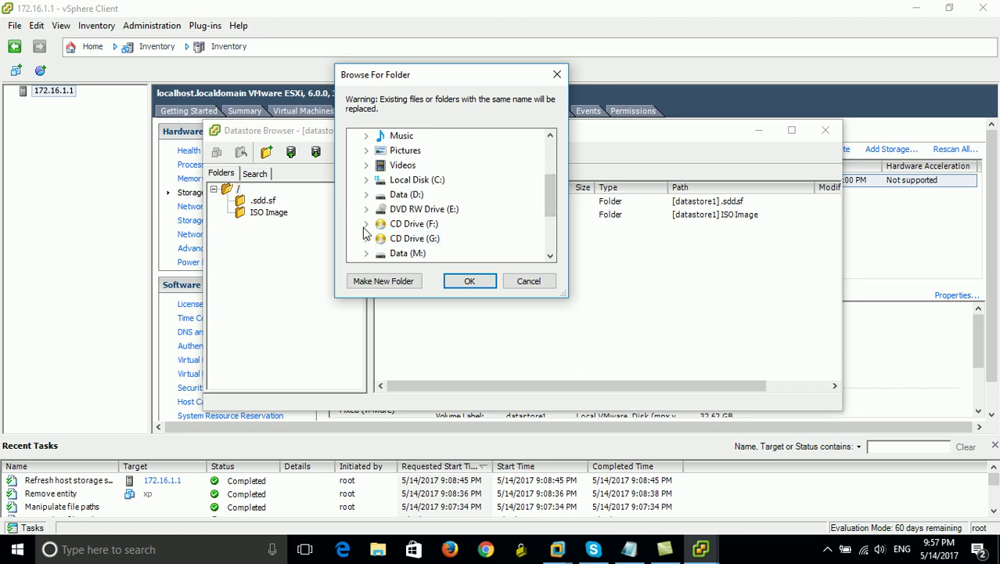
left_click(366, 253)
left_click_drag(551, 211, 553, 222)
left_click(434, 195)
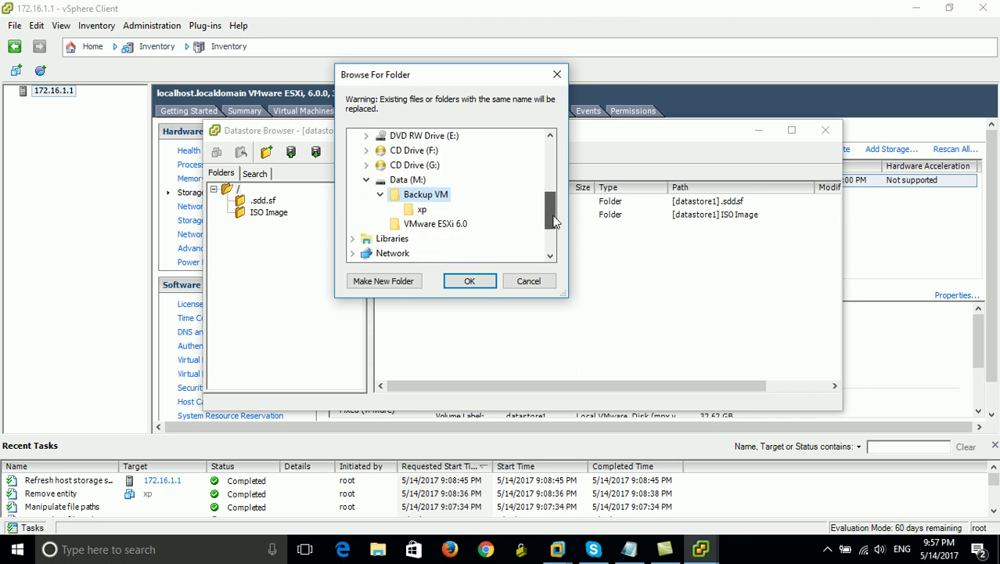
left_click(421, 210)
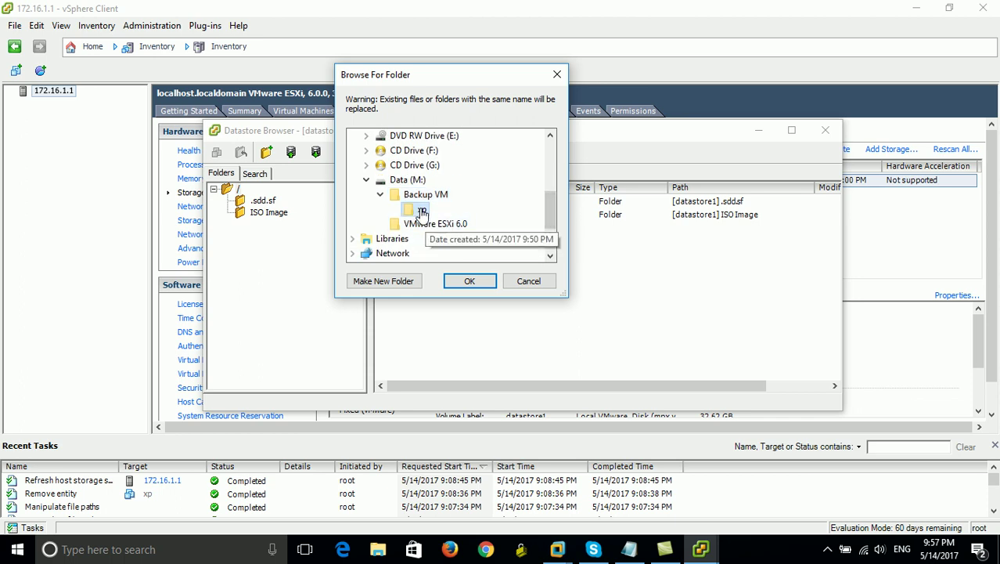
left_click(468, 283)
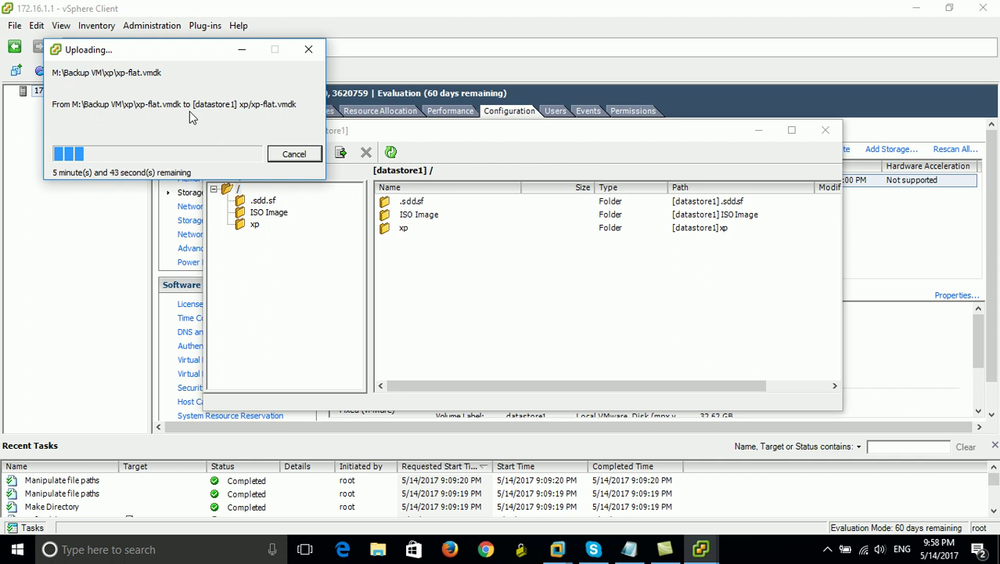
- Check the files in datastore1's xp folder during and after the upload
left_click(255, 225)
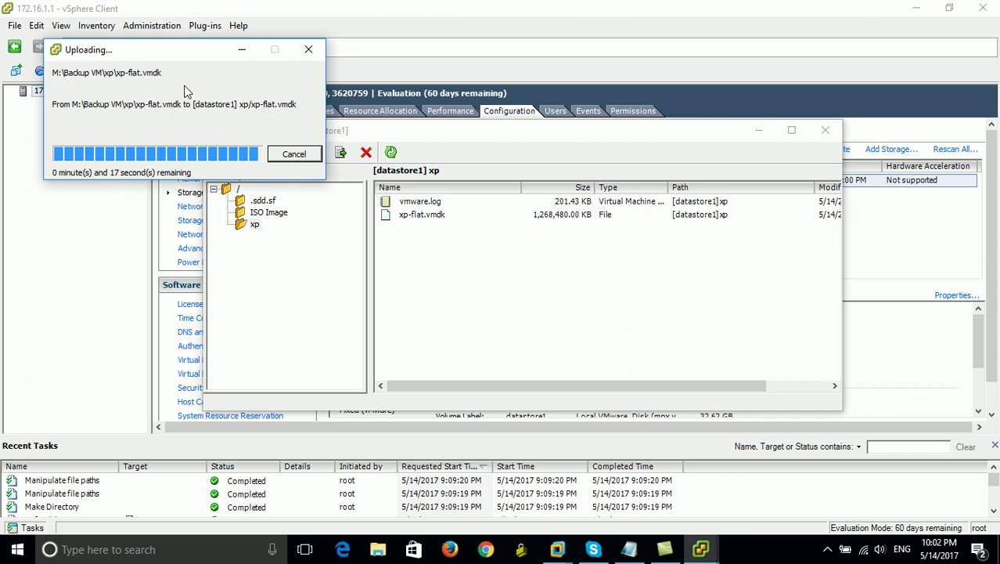
left_click(254, 226)
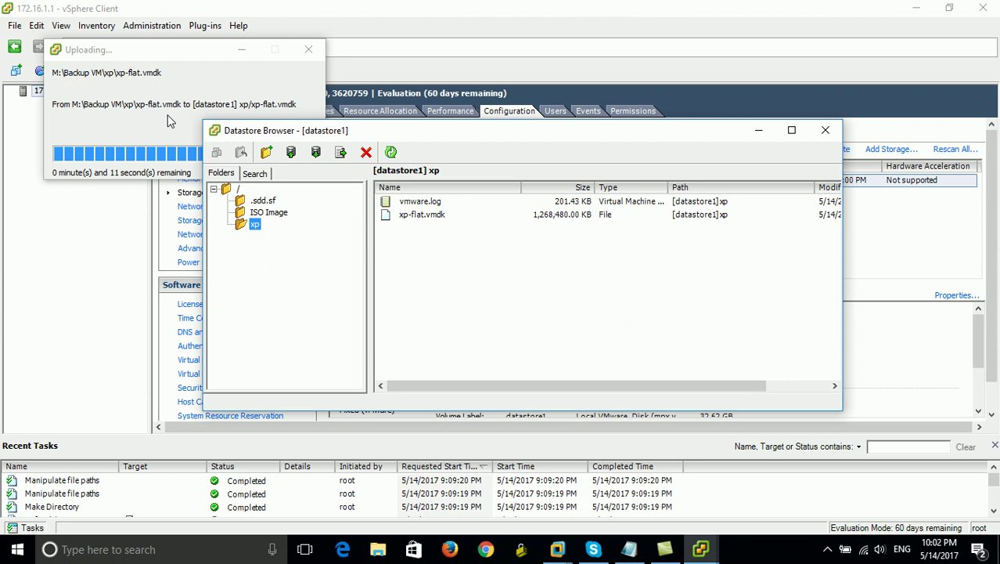
left_click(244, 215)
left_click(249, 226)
left_click(149, 127)
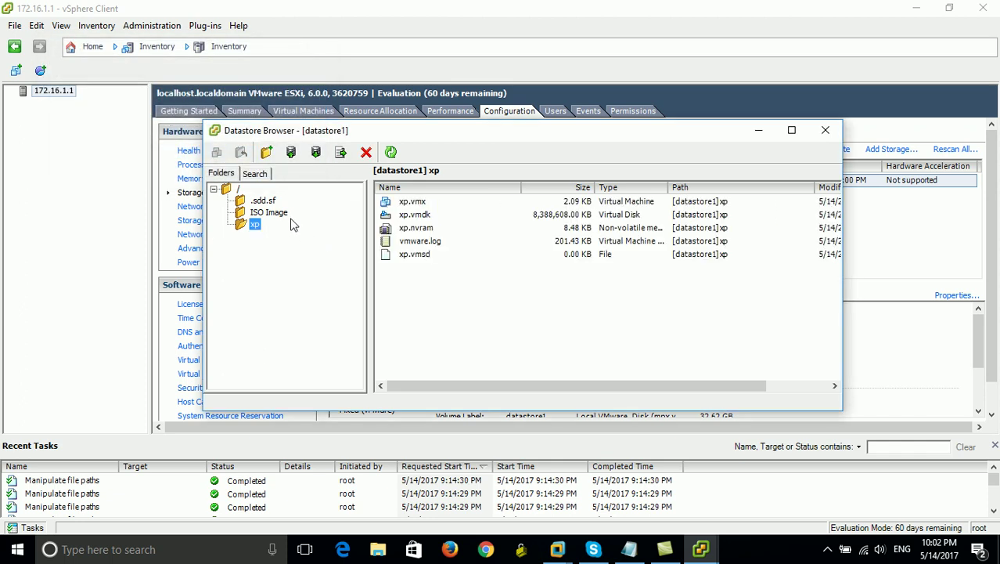
left_click(266, 214)
left_click(255, 225)
left_click(283, 216)
left_click(255, 227)
left_click(263, 214)
left_click(255, 227)
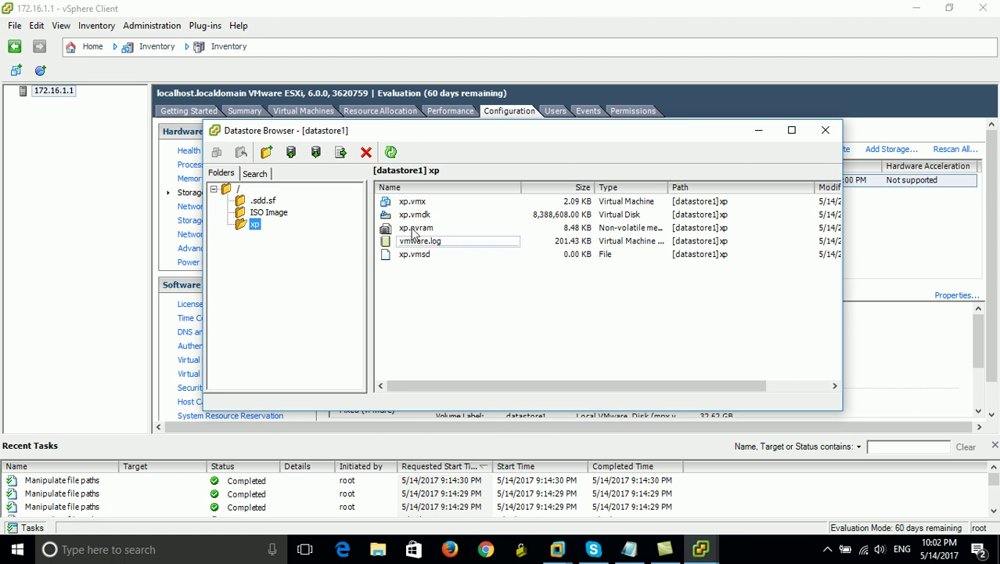
- Add xp.vmx to the inventory as xp in resource pool 172.16.1.1, and close the refreshed Datastore Browser
left_click(408, 202)
right_click(436, 208)
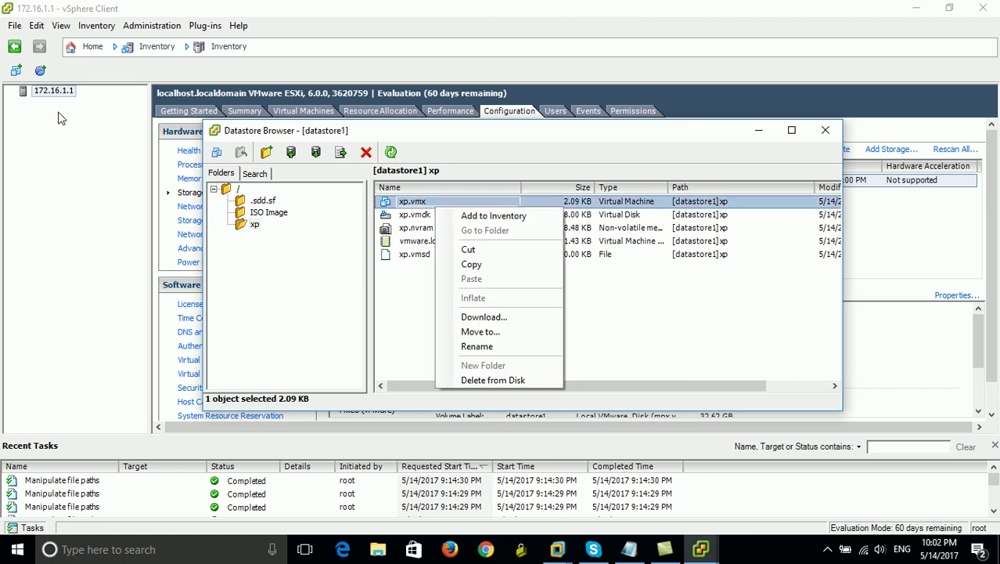
left_click(497, 221)
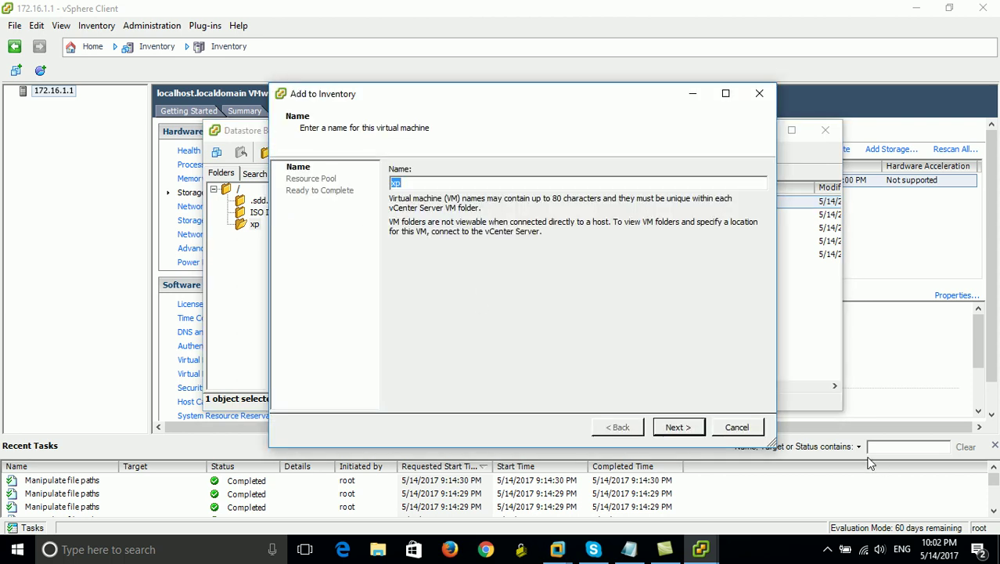
left_click(692, 429)
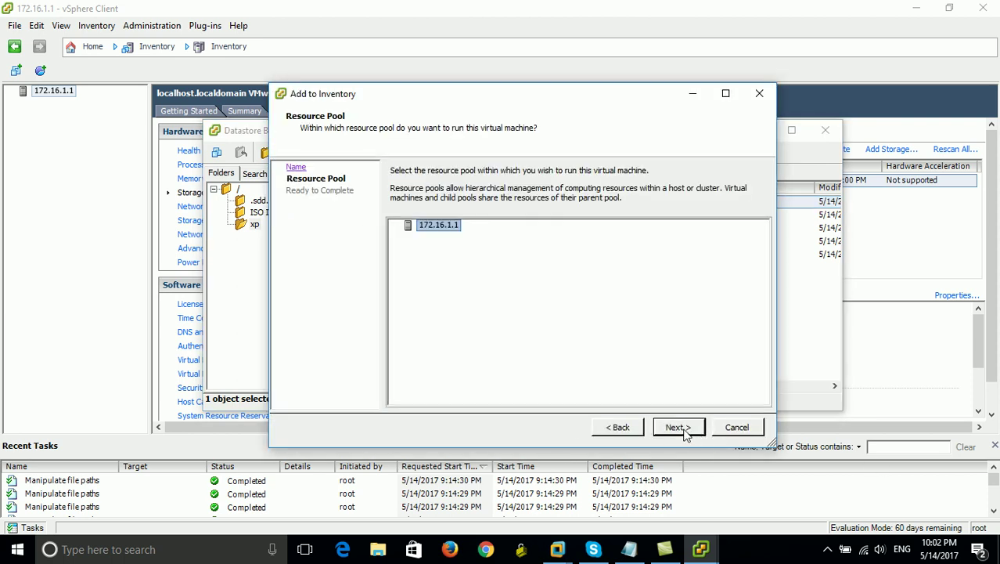
left_click(687, 431)
left_click(683, 429)
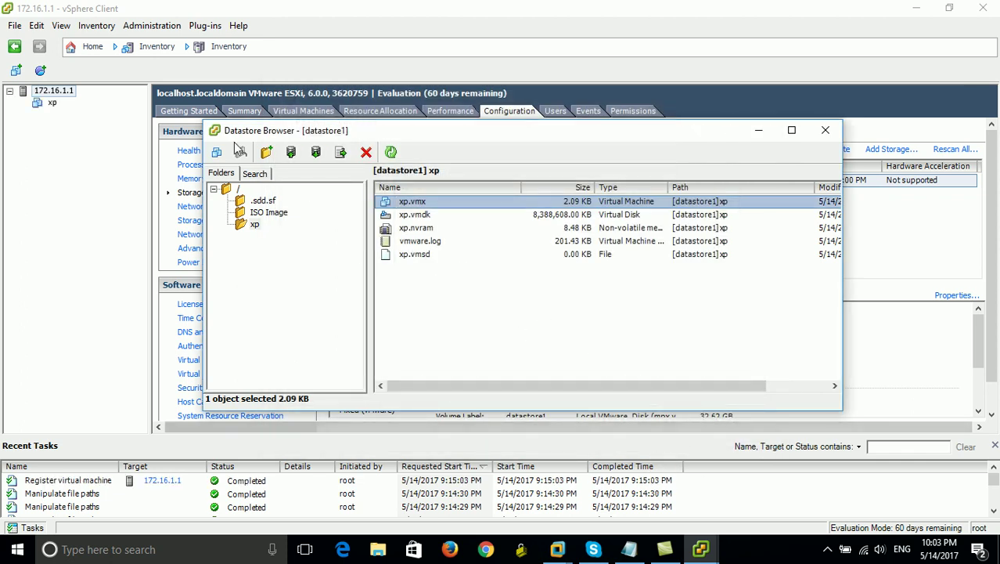
left_click(390, 152)
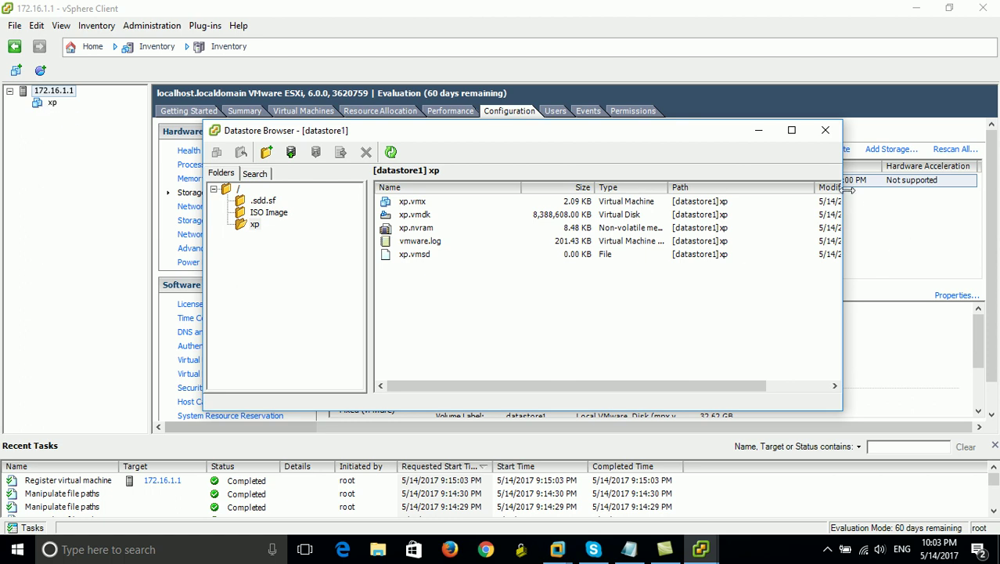
left_click(826, 130)
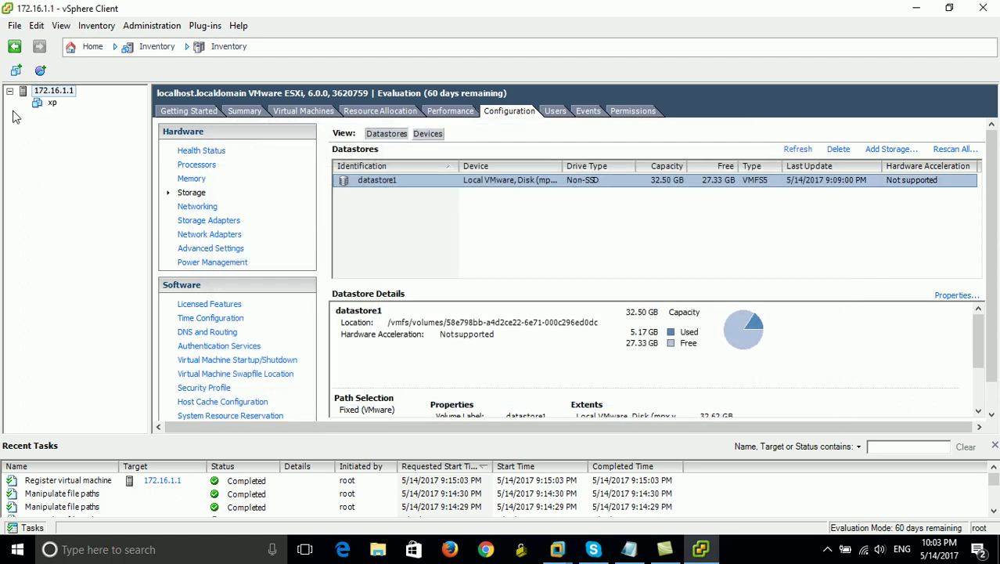
- Open the console of the restored xp virtual machine and power it on
left_click(48, 103)
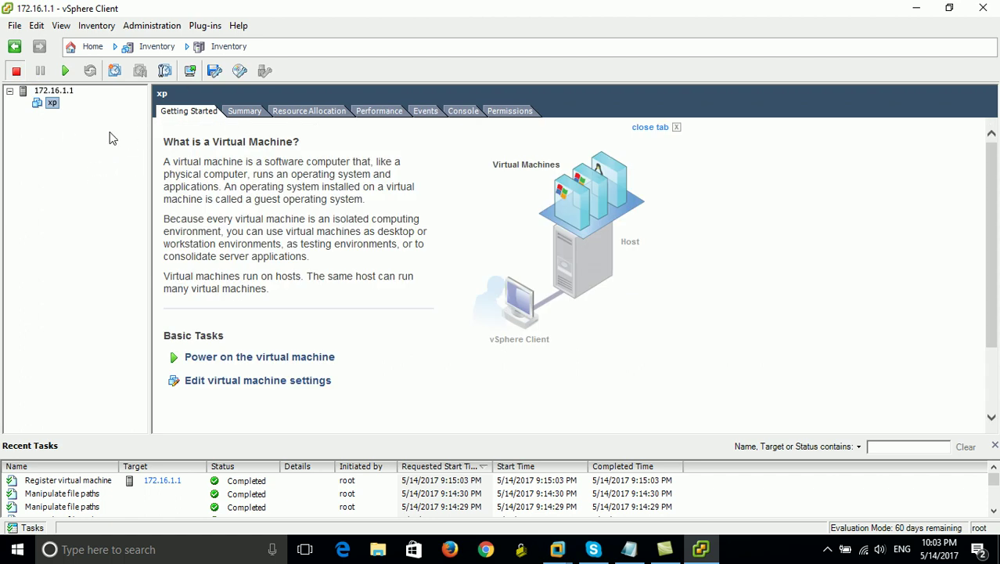
right_click(45, 105)
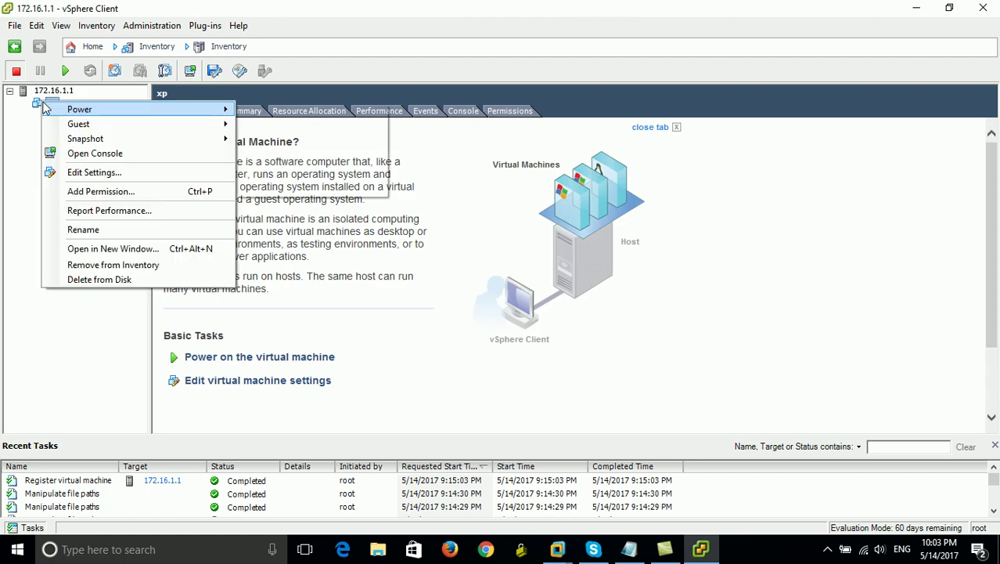
left_click(12, 135)
left_click(49, 91)
left_click(52, 104)
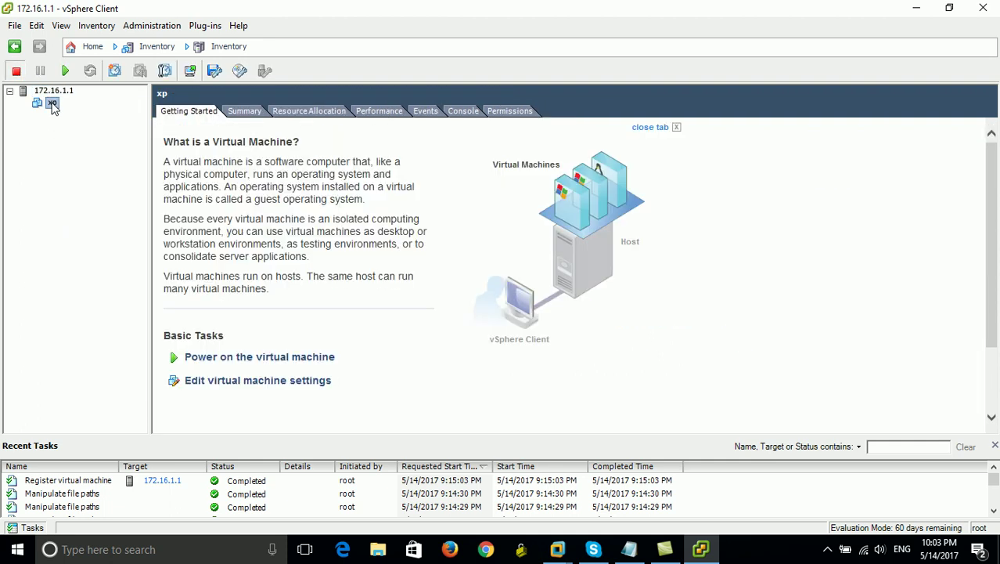
left_click(190, 72)
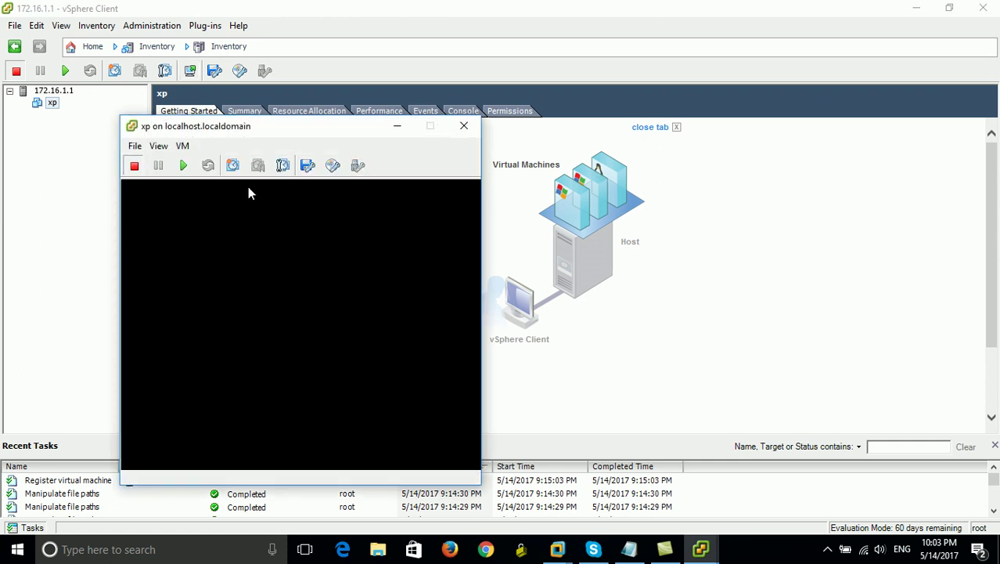
left_click_drag(281, 126, 397, 50)
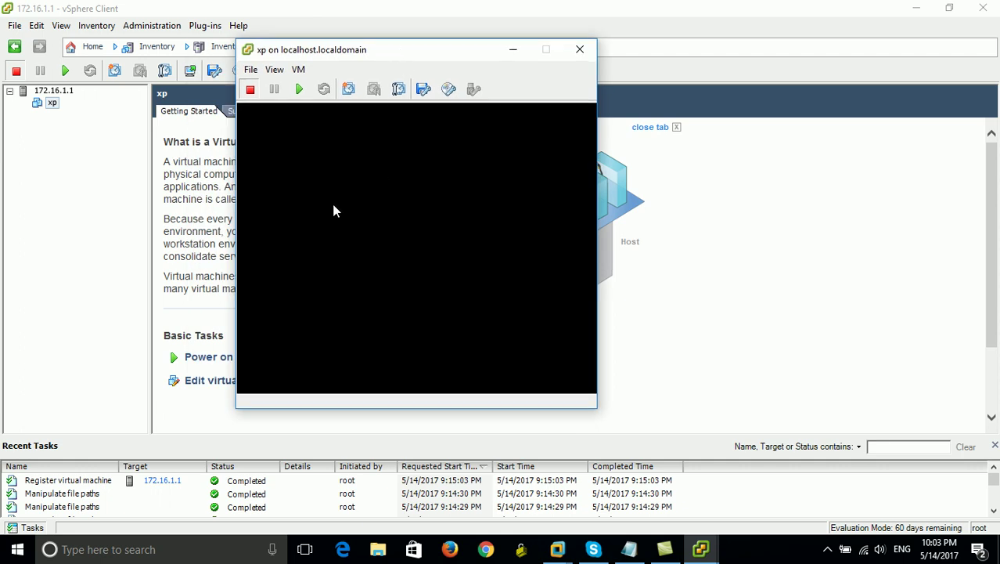
left_click(299, 88)
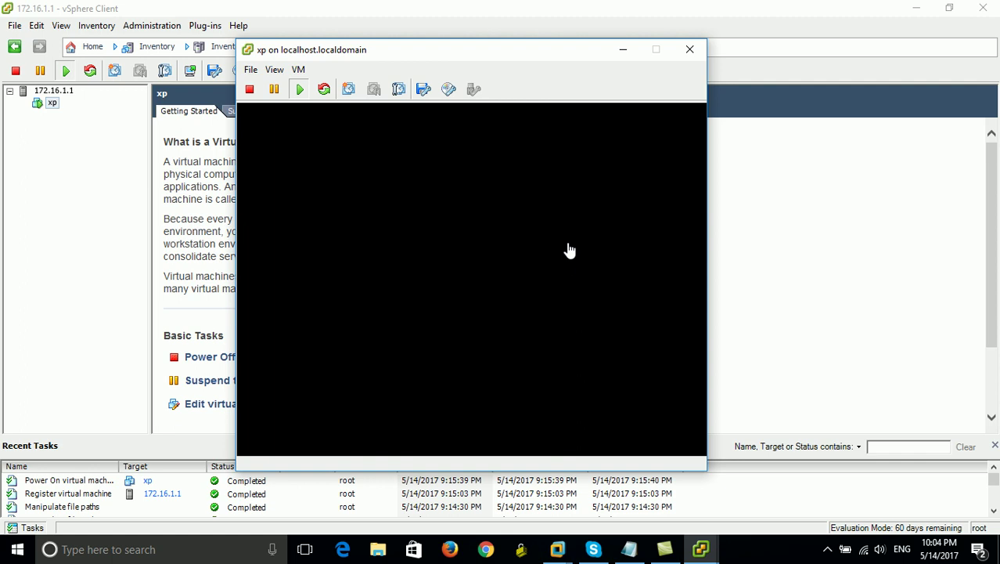
- Reposition and enlarge the xp console window to watch Windows XP start up
left_click_drag(432, 55, 489, 27)
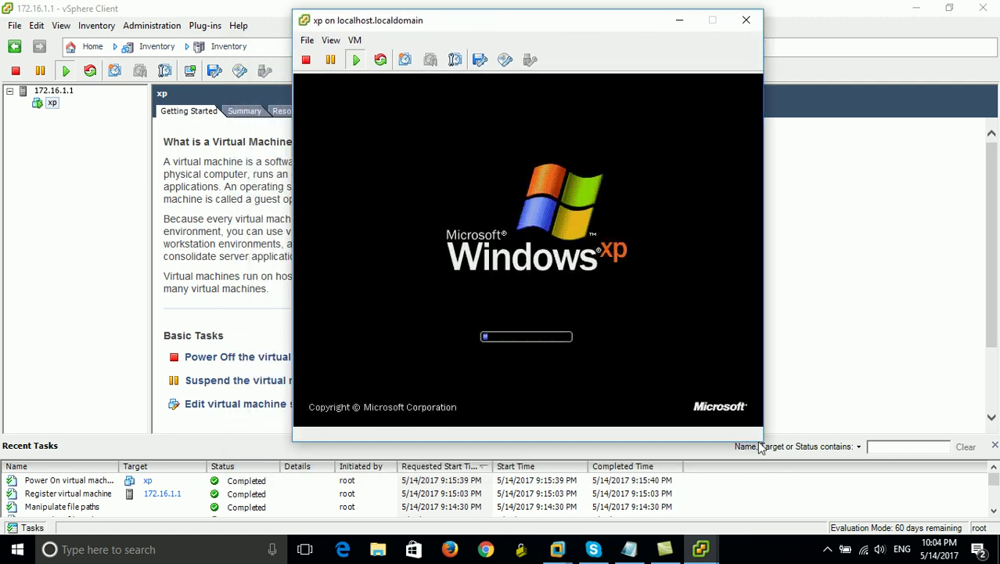
left_click_drag(762, 442, 832, 523)
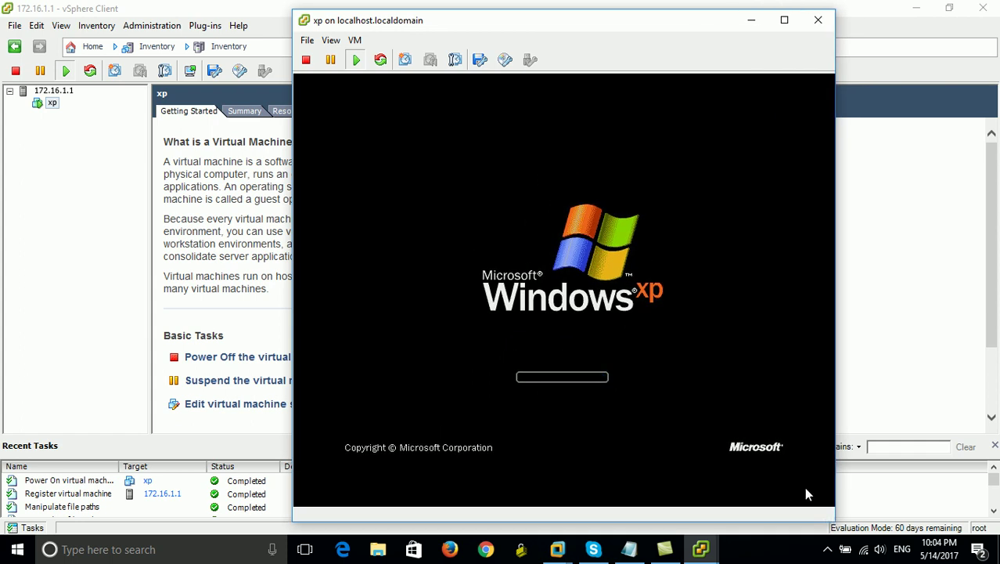
left_click(593, 266)
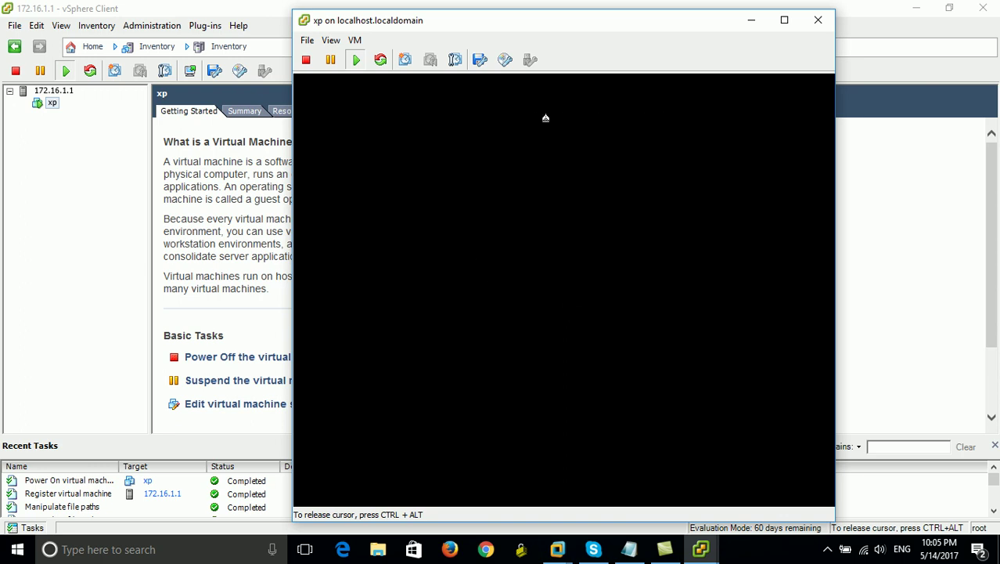
key("ctrl+alt")
left_click_drag(434, 25, 417, 20)
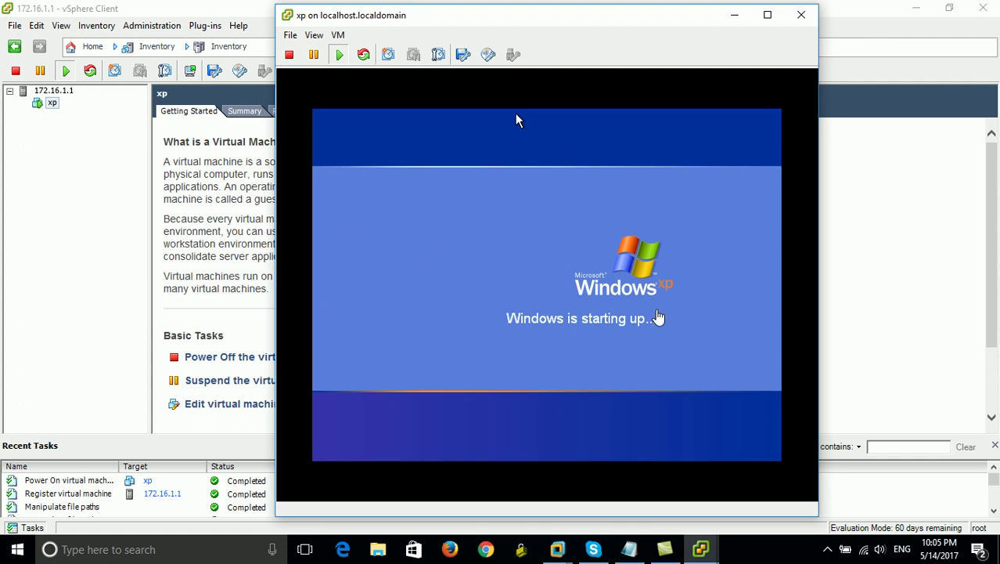
left_click_drag(819, 270, 976, 287)
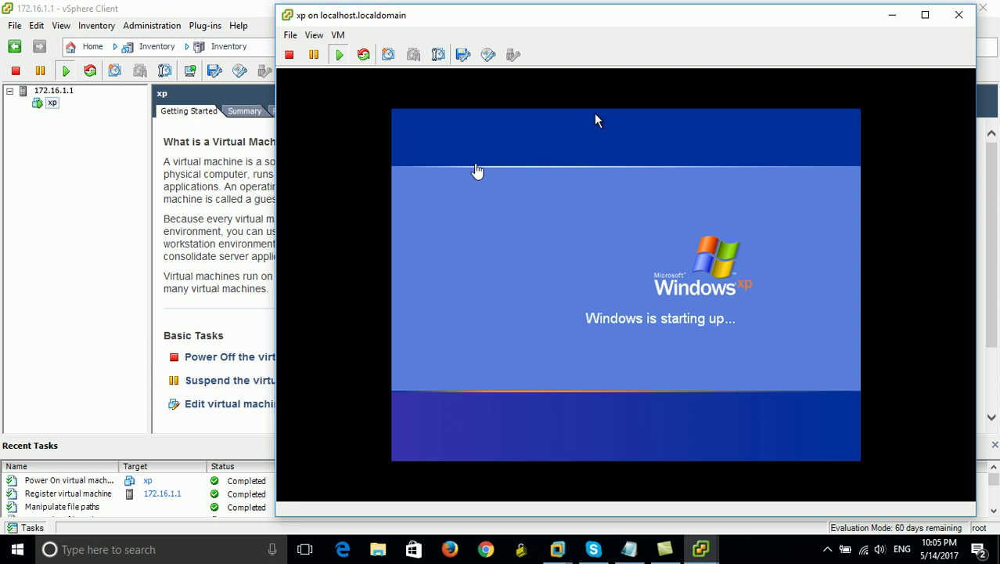
left_click(808, 332)
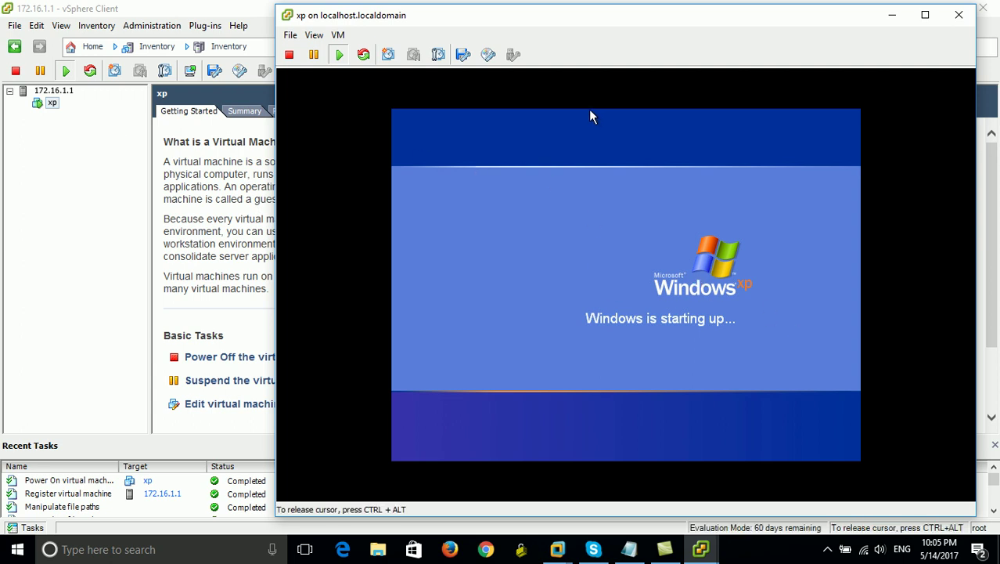